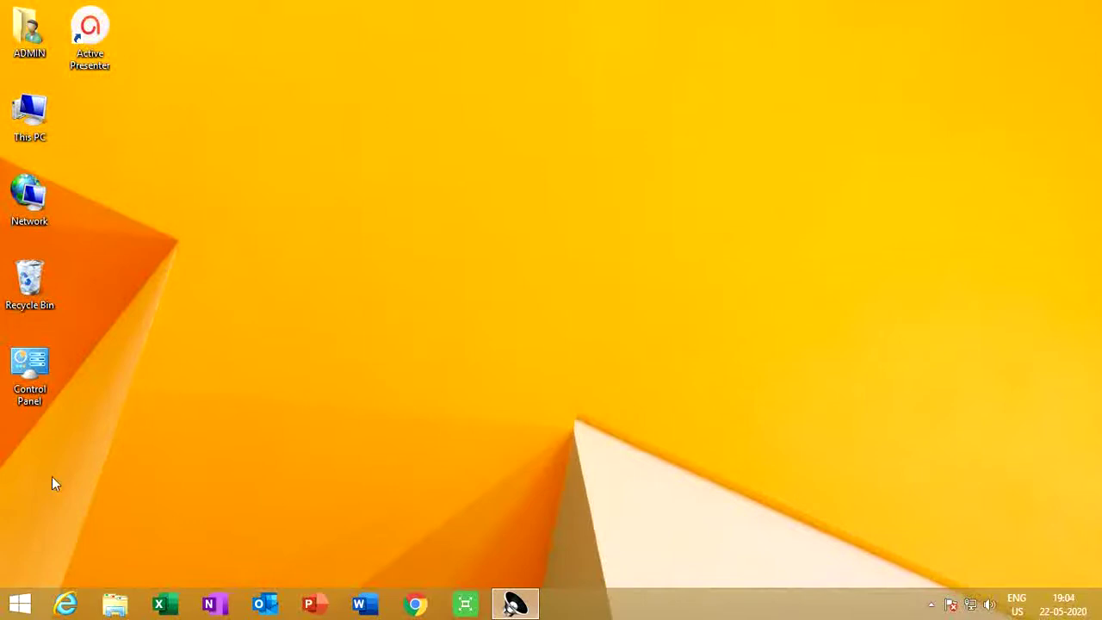
- Launch Microsoft Word and create a new blank document
{"action": "left_click", "coordinate": [26, 603]}
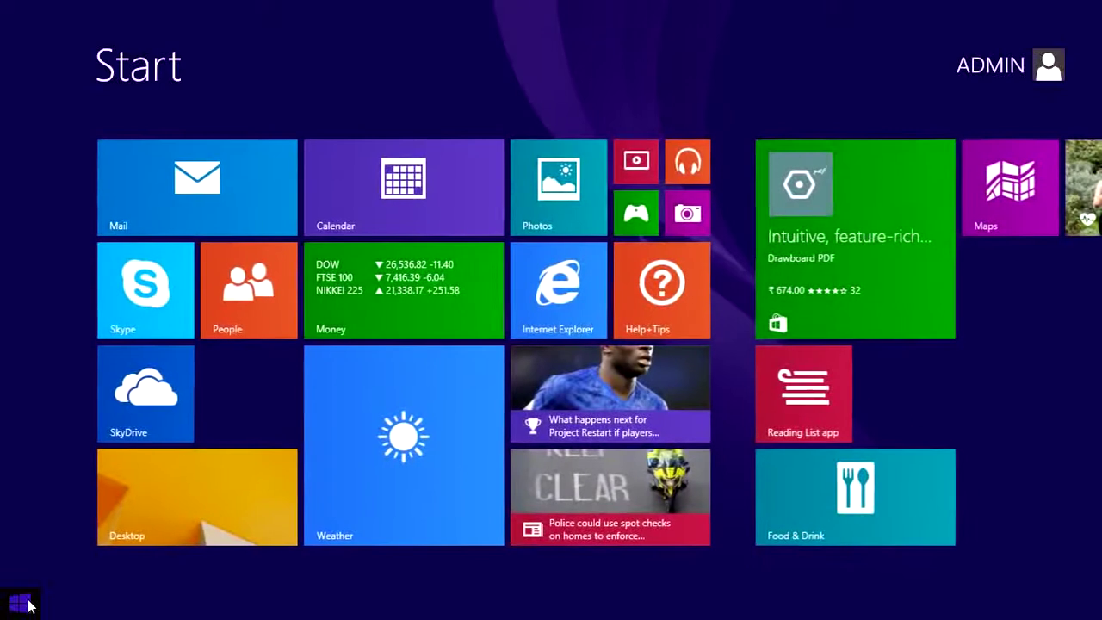
{"action": "type", "text": "word"}
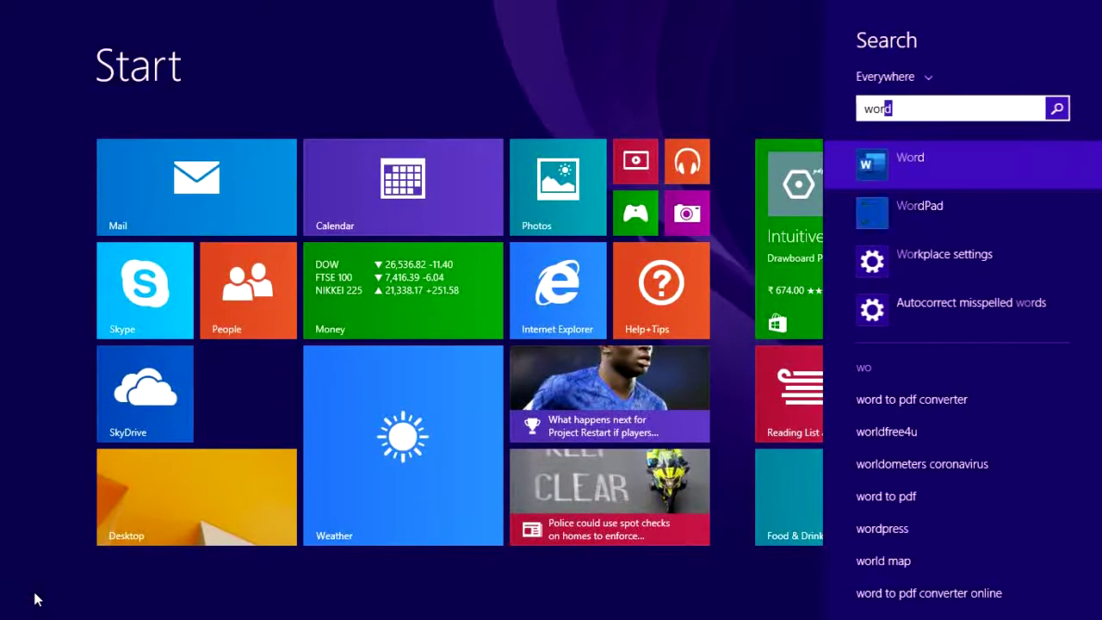
{"action": "key", "text": "Return"}
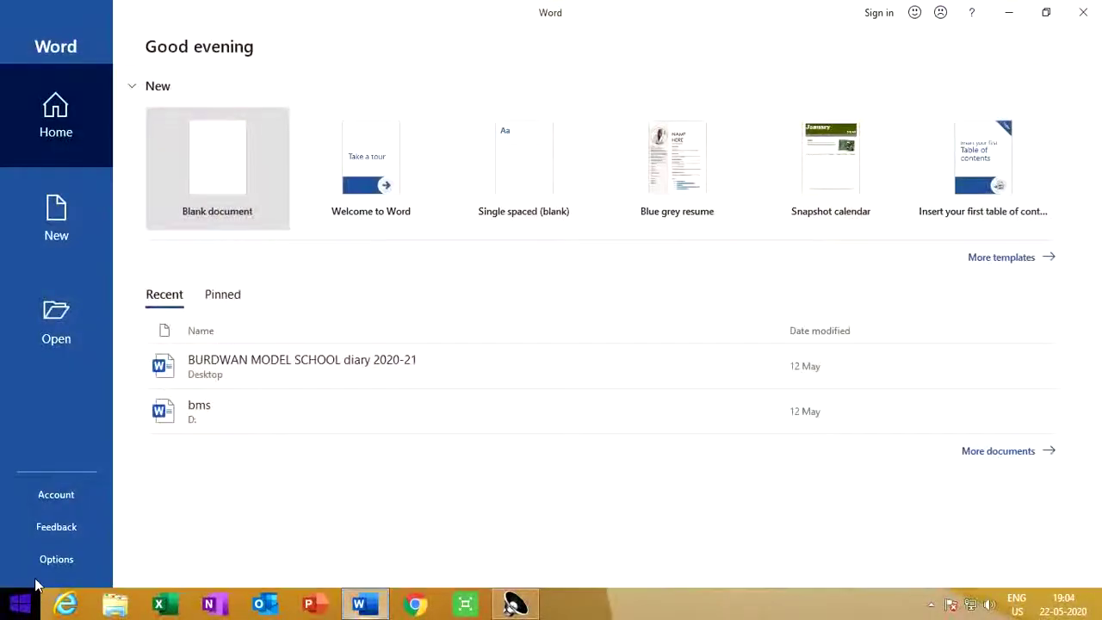
{"action": "left_click", "coordinate": [200, 175]}
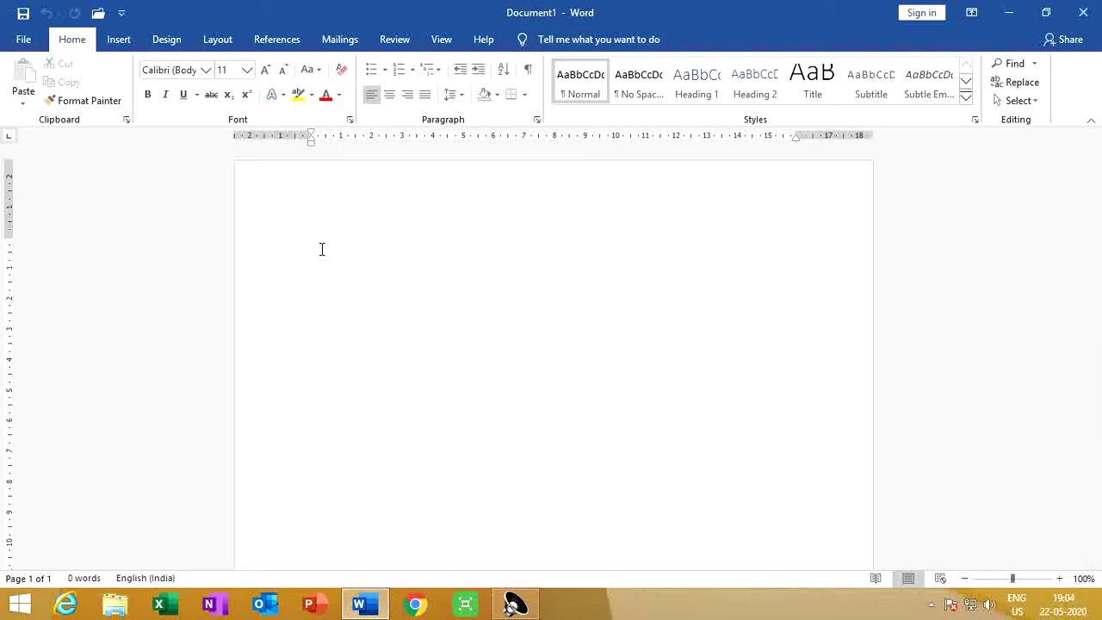
- Generate sample paragraphs in the blank document with the =rand() function
{"action": "type", "text": "=rand"}
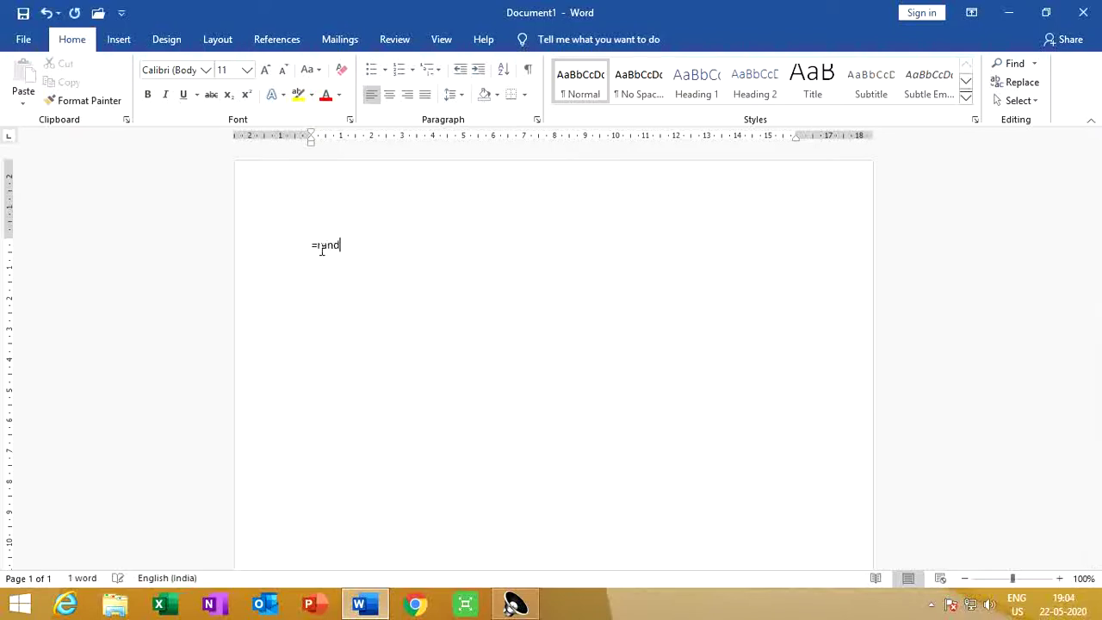
{"action": "type", "text": "()"}
{"action": "key", "text": "Return"}
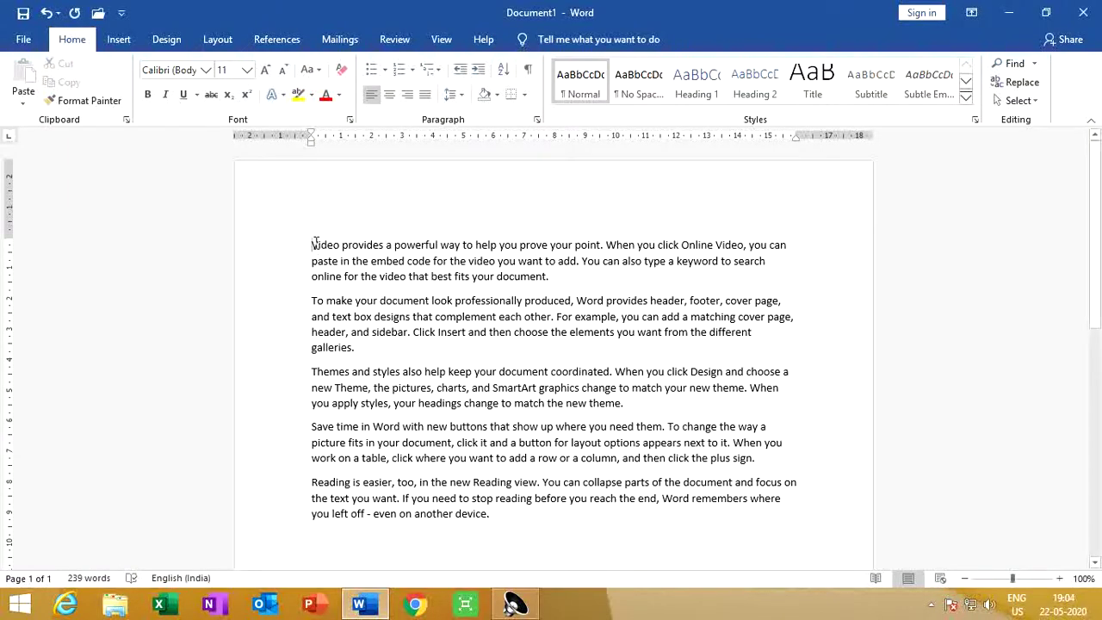
- Highlight the word "Video" at the start of the first paragraph in yellow
{"action": "left_click_drag", "start_coordinate": [313, 244], "coordinate": [334, 248]}
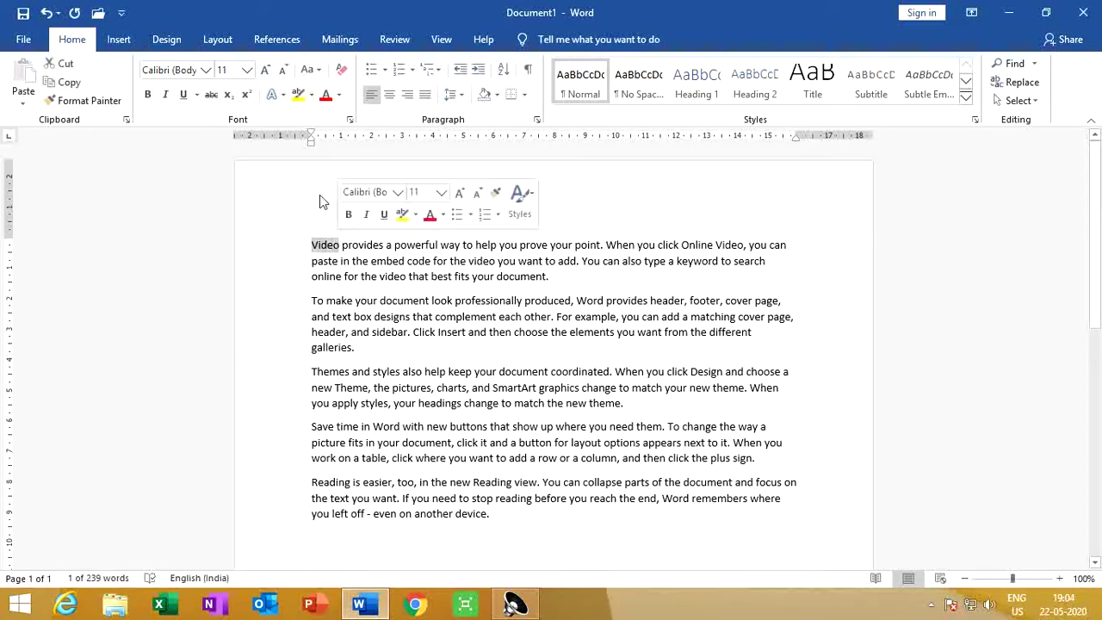
{"action": "left_click", "coordinate": [312, 94]}
{"action": "left_click", "coordinate": [303, 117]}
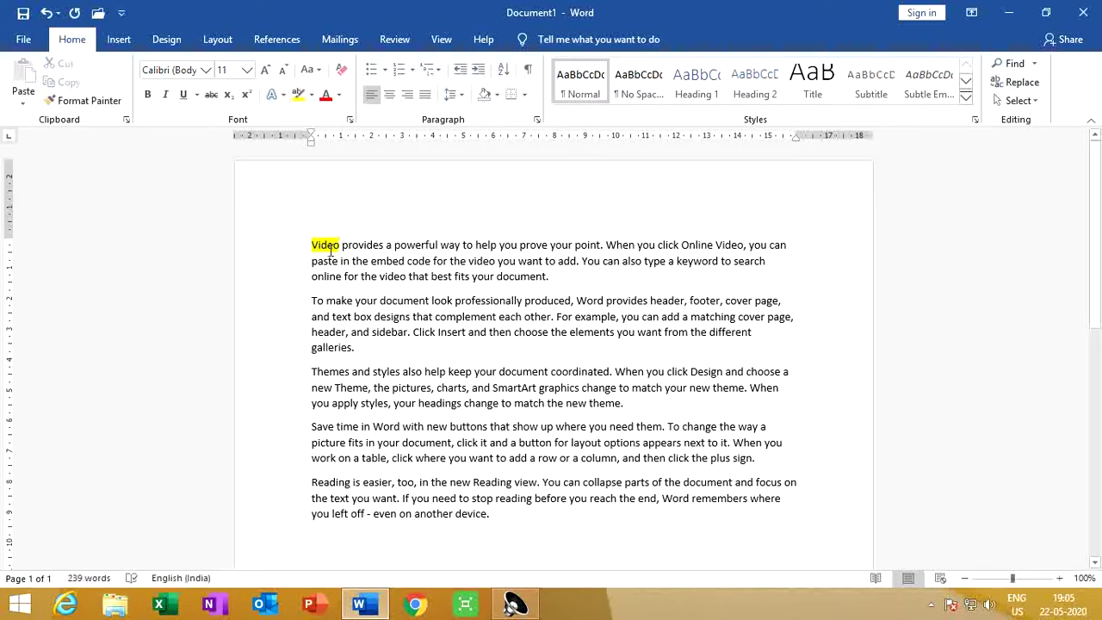
- Copy the formatting of "Video" onto the word "make" in the second paragraph with Format Painter
{"action": "left_click", "coordinate": [341, 246]}
{"action": "double_click", "coordinate": [313, 247]}
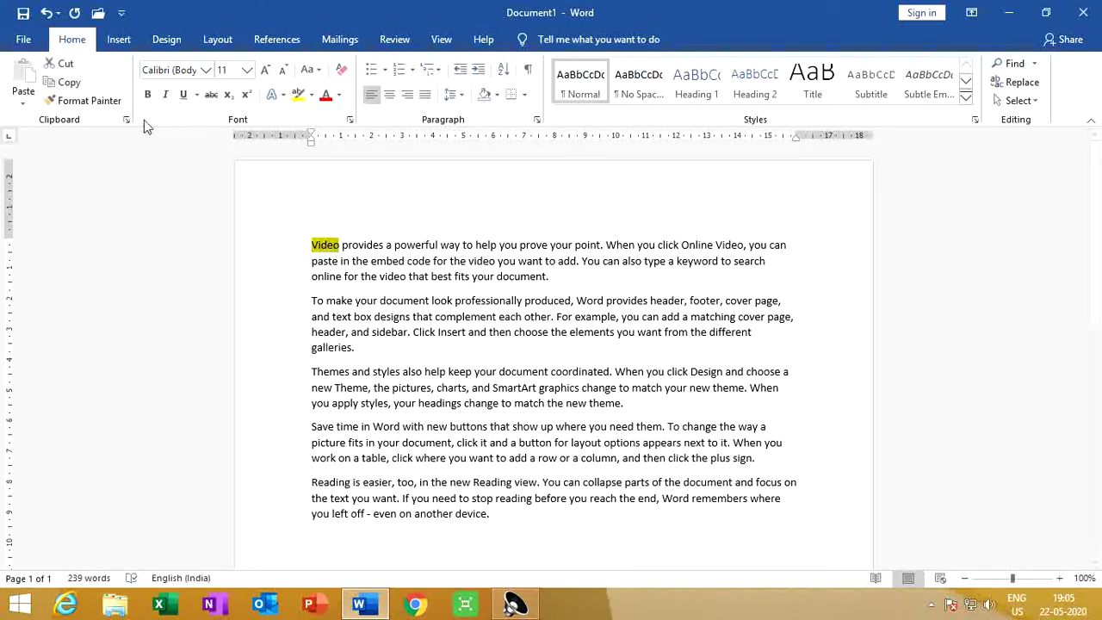
{"action": "left_click", "coordinate": [93, 102]}
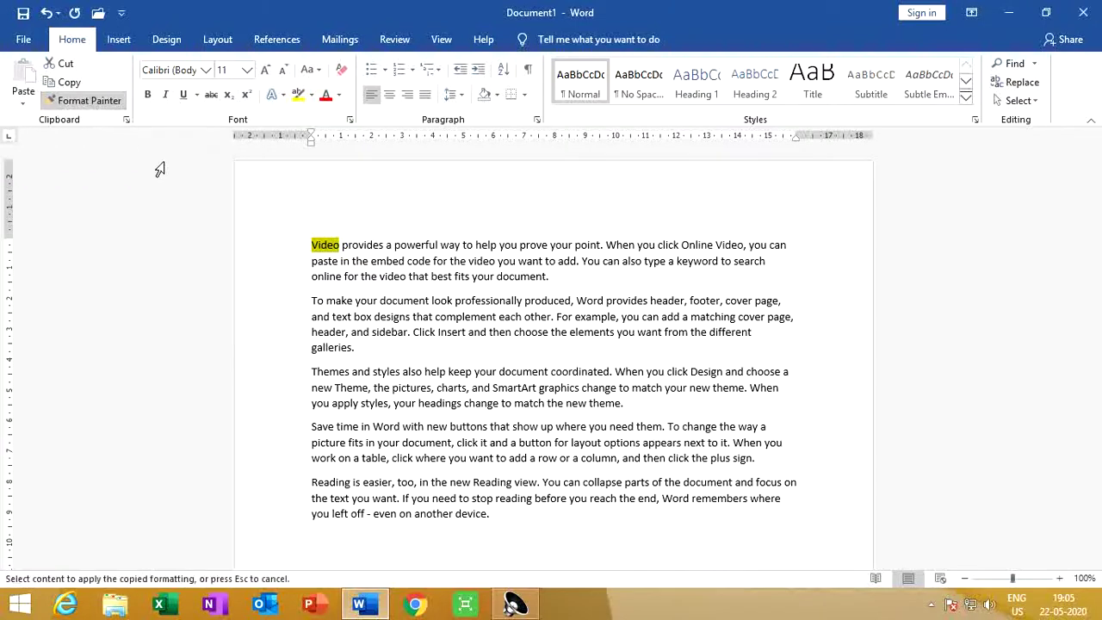
{"action": "left_click", "coordinate": [333, 299]}
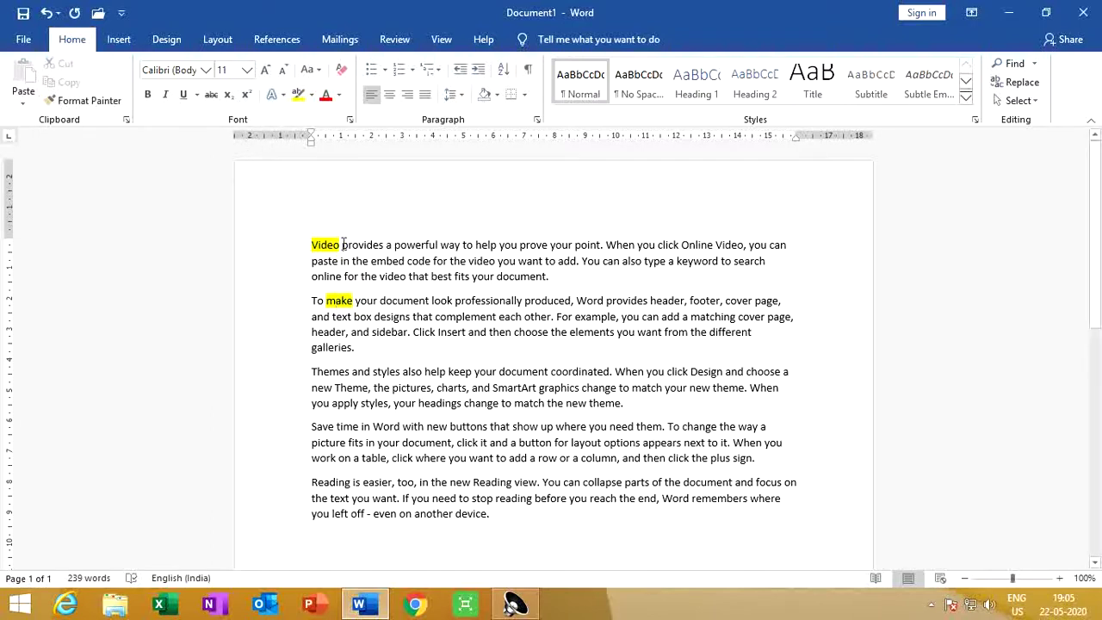
- Format "provides" as subscript and "powerful" as superscript in the first sentence
{"action": "left_click_drag", "start_coordinate": [343, 246], "coordinate": [384, 245]}
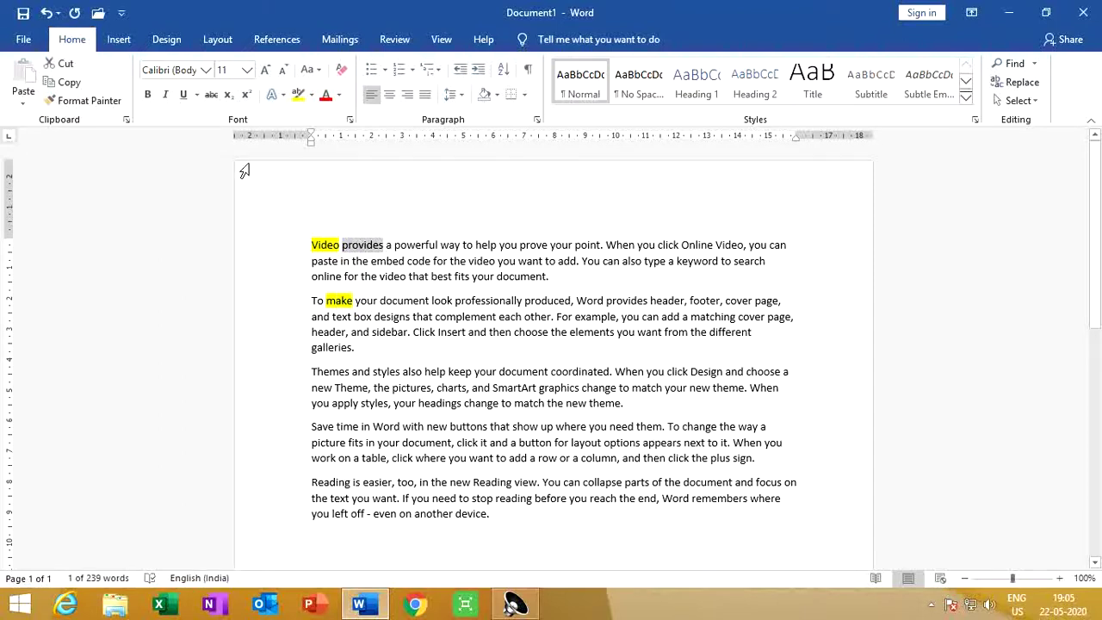
{"action": "left_click", "coordinate": [229, 95]}
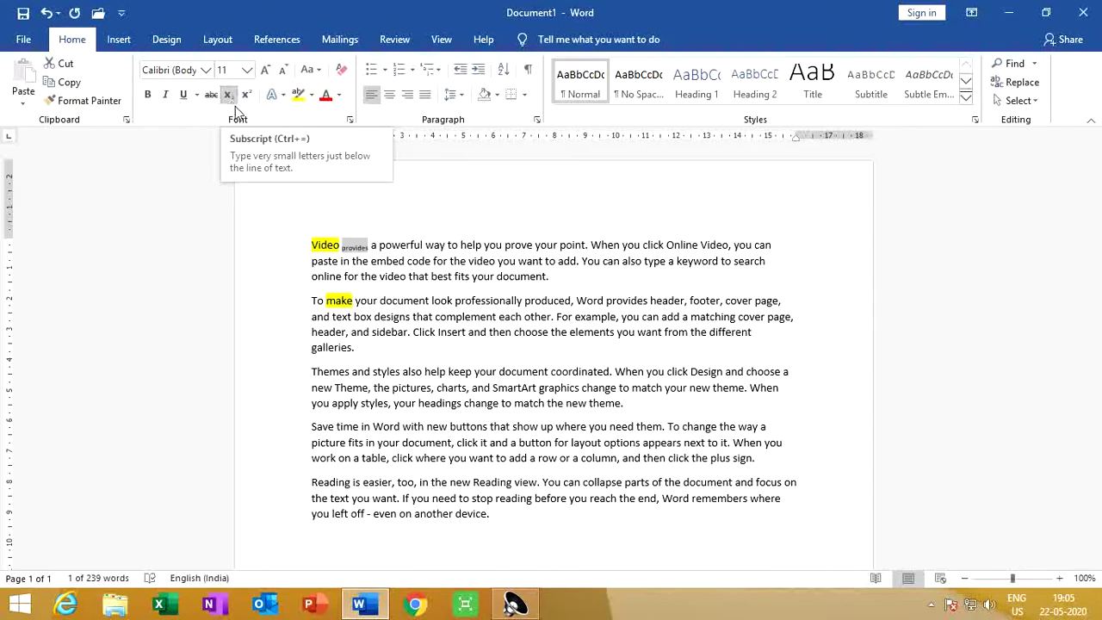
{"action": "left_click_drag", "start_coordinate": [380, 247], "coordinate": [423, 247]}
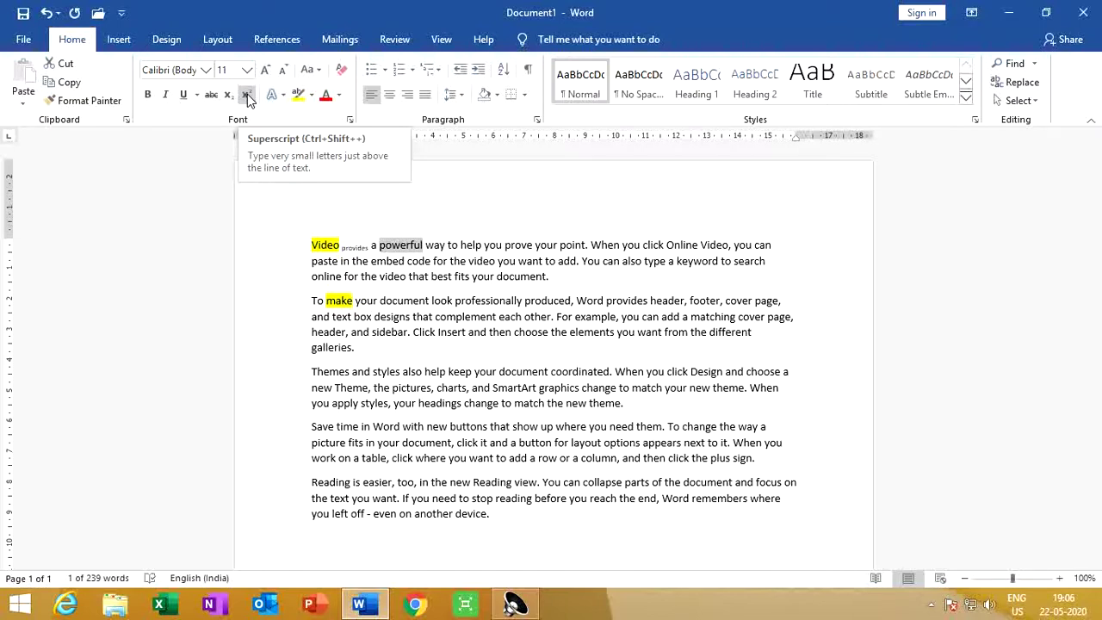
{"action": "left_click", "coordinate": [247, 95]}
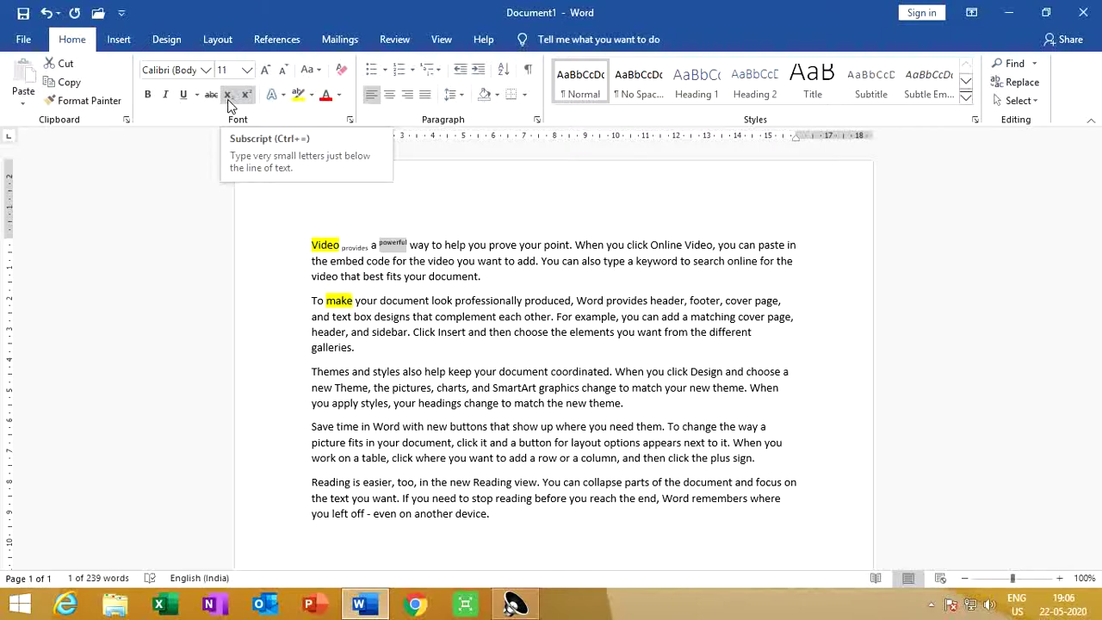
{"action": "left_click", "coordinate": [500, 299]}
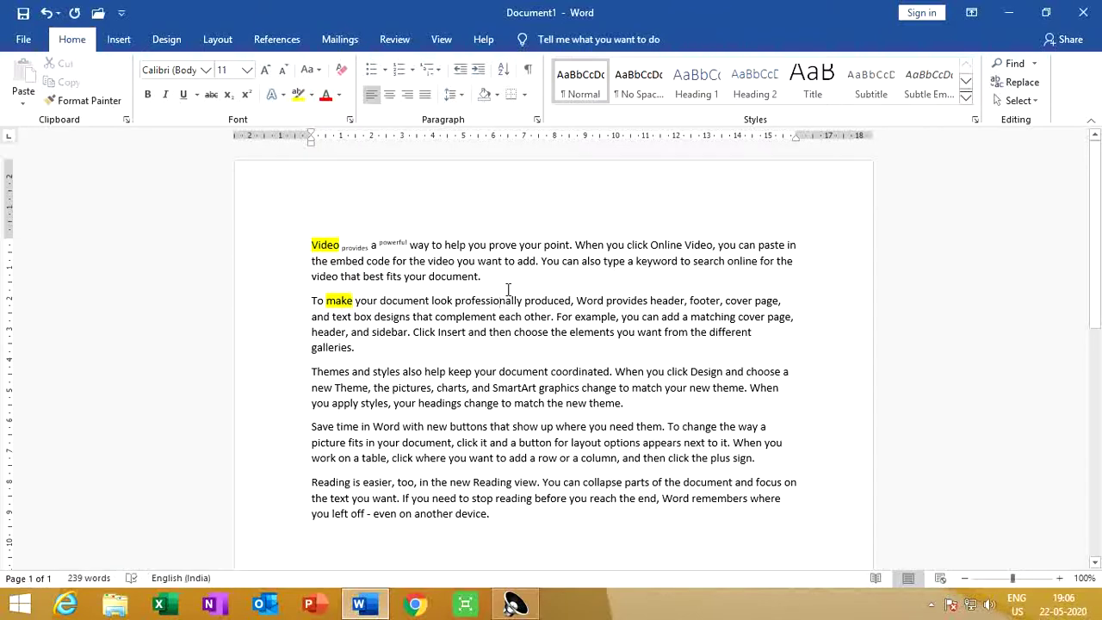
- Search the document for "help", go through the matches, and close the search
{"action": "key", "text": "ctrl+f"}
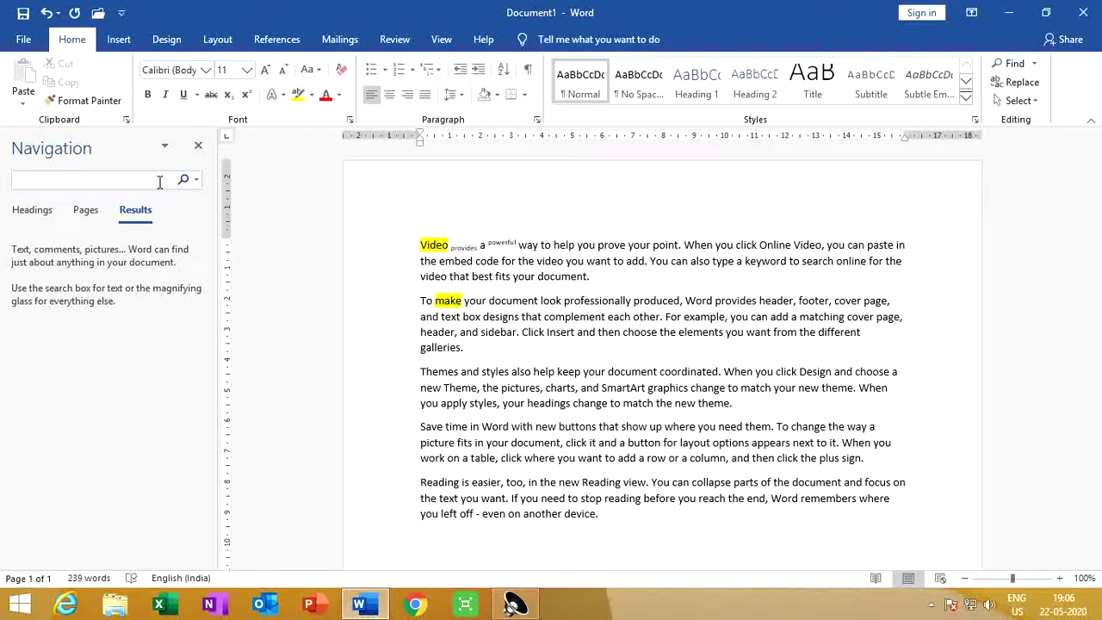
{"action": "type", "text": "help"}
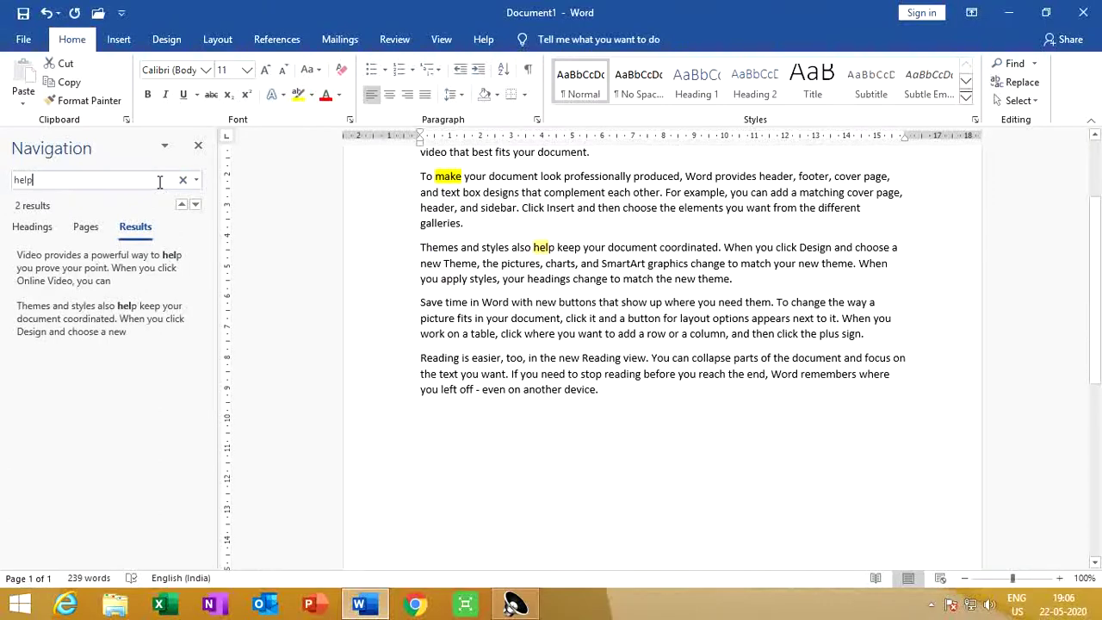
{"action": "key", "text": "Return"}
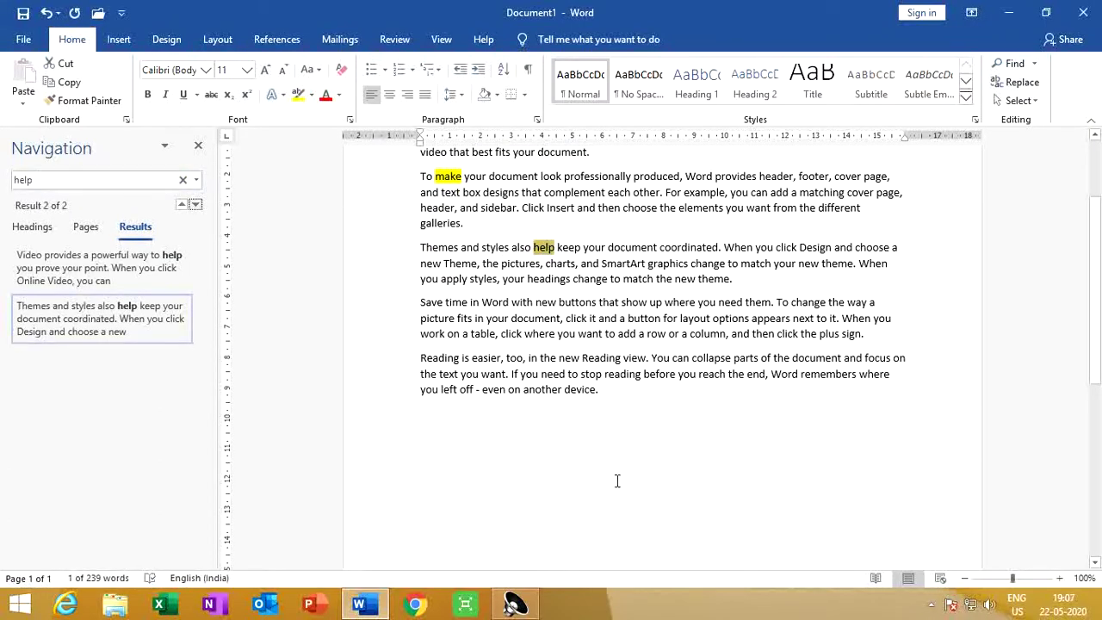
{"action": "key", "text": "Return"}
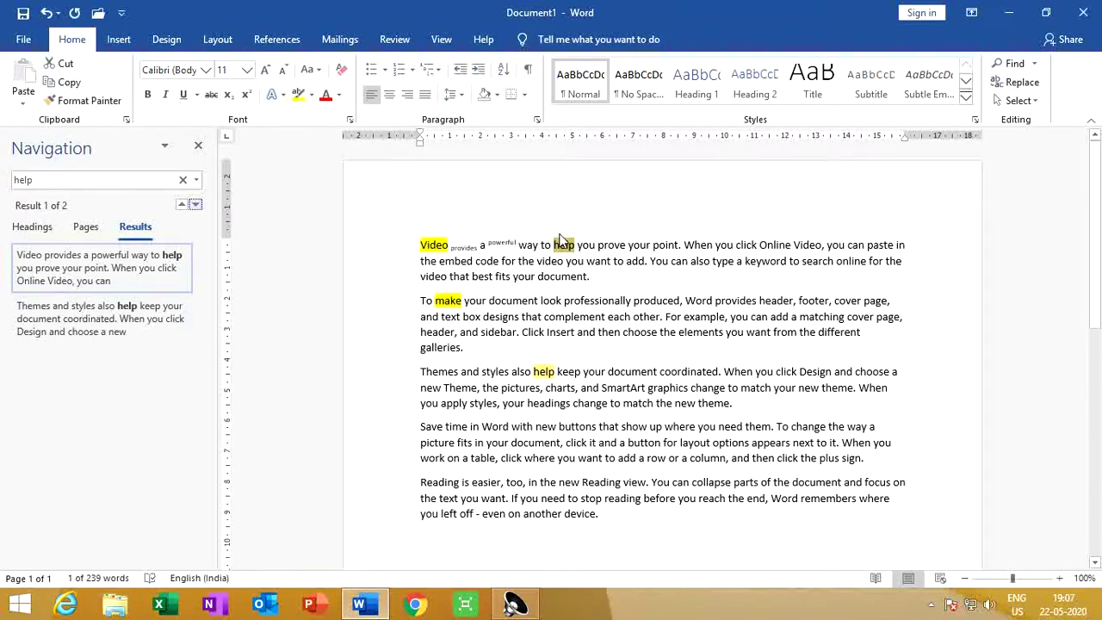
{"action": "key", "text": "Return"}
{"action": "key", "text": "Return"}
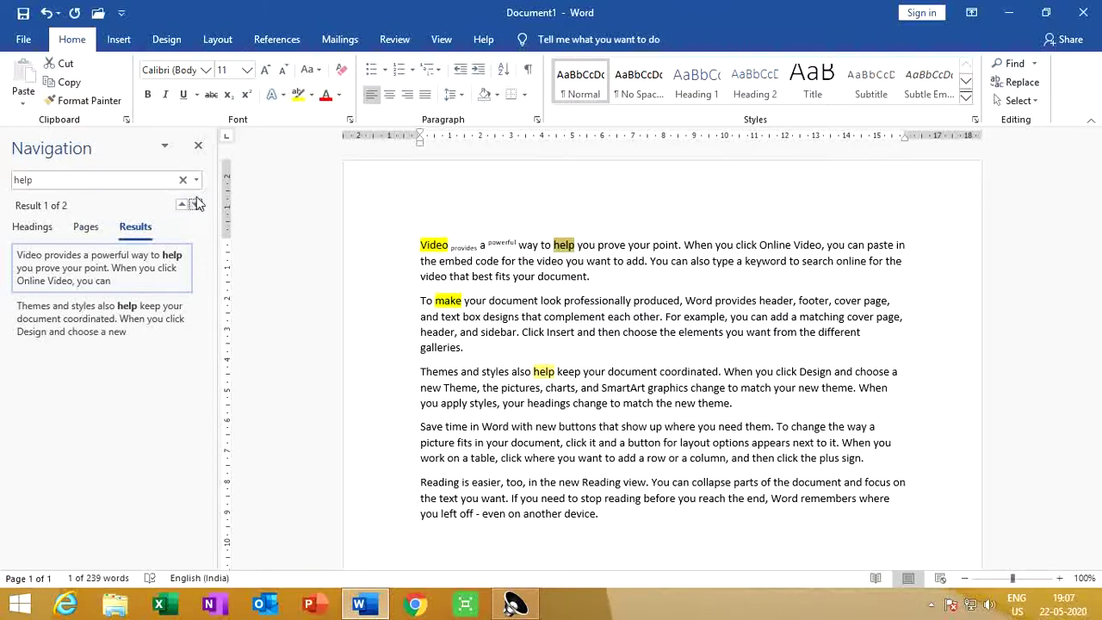
{"action": "left_click", "coordinate": [199, 151]}
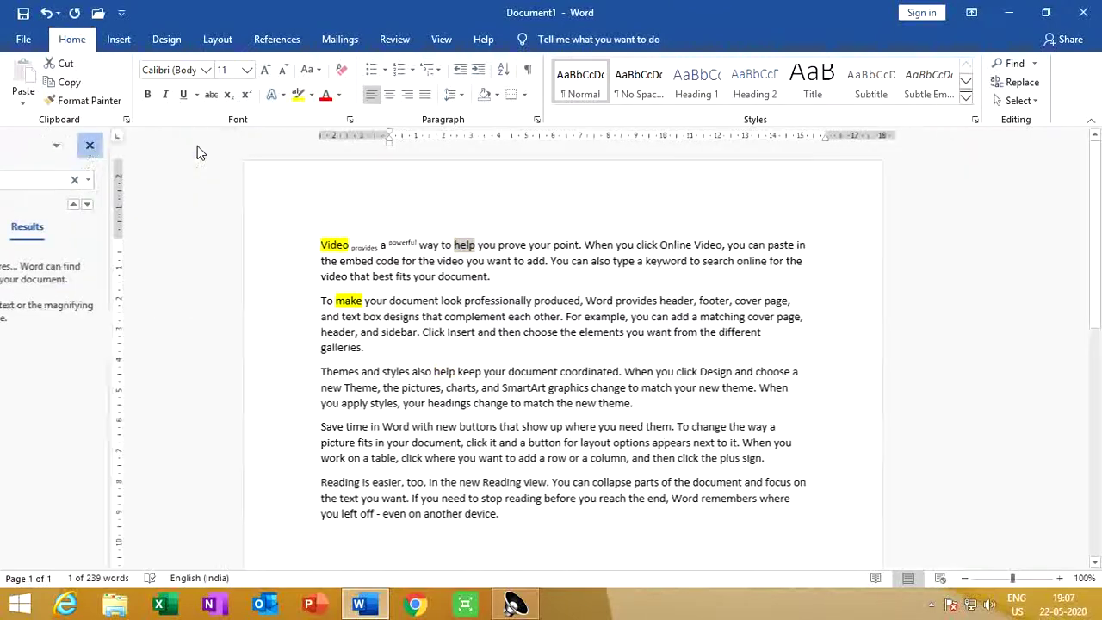
- Replace each occurrence of "help" with "Help" one at a time, then close Find and Replace
{"action": "left_click", "coordinate": [1018, 84]}
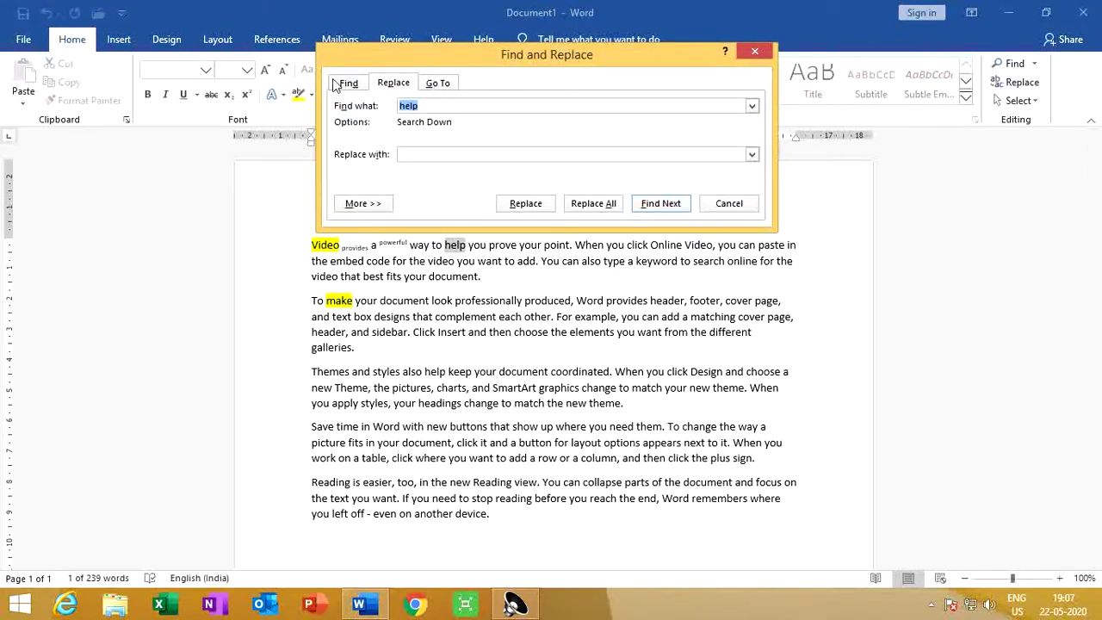
{"action": "left_click", "coordinate": [414, 152]}
{"action": "type", "text": "hel"}
{"action": "key", "text": "BackSpace"}
{"action": "key", "text": "BackSpace"}
{"action": "left_click", "coordinate": [526, 203]}
{"action": "left_click", "coordinate": [543, 206]}
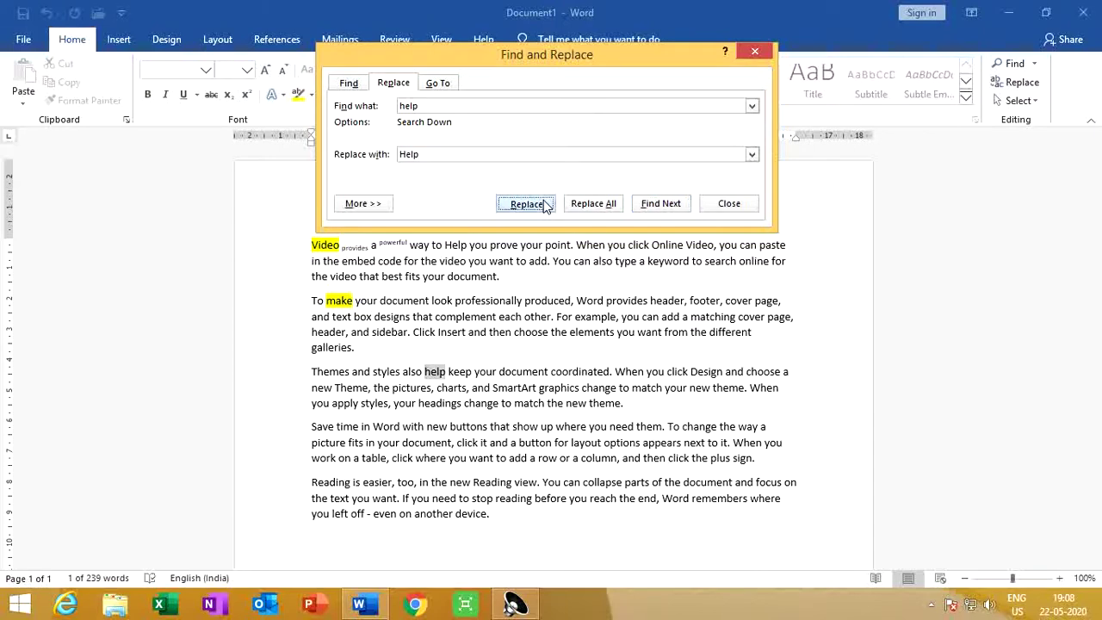
{"action": "left_click", "coordinate": [523, 351]}
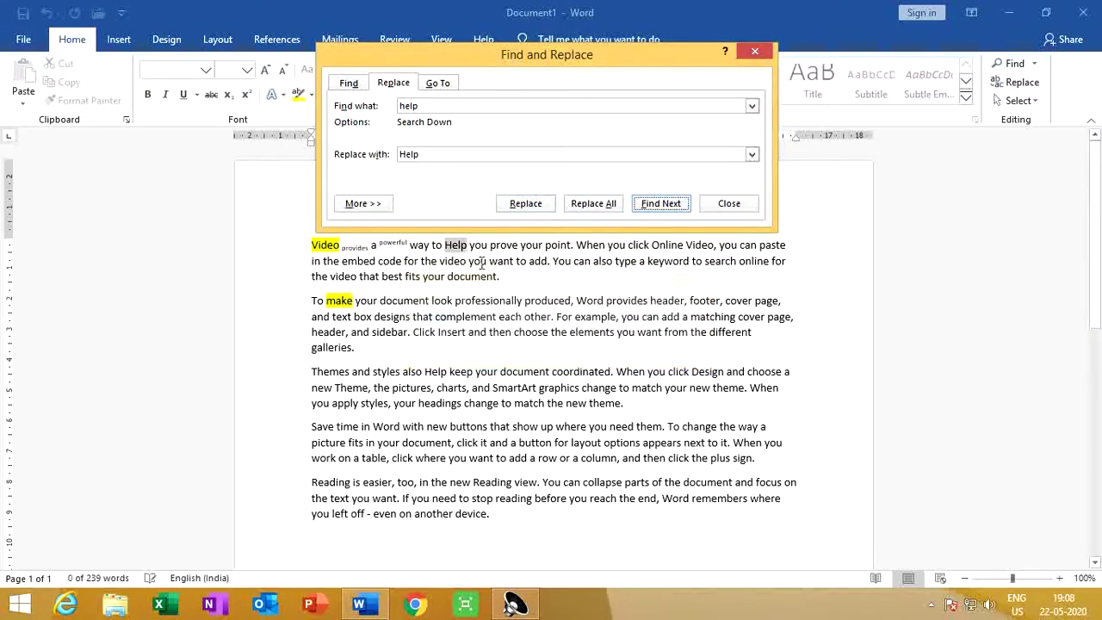
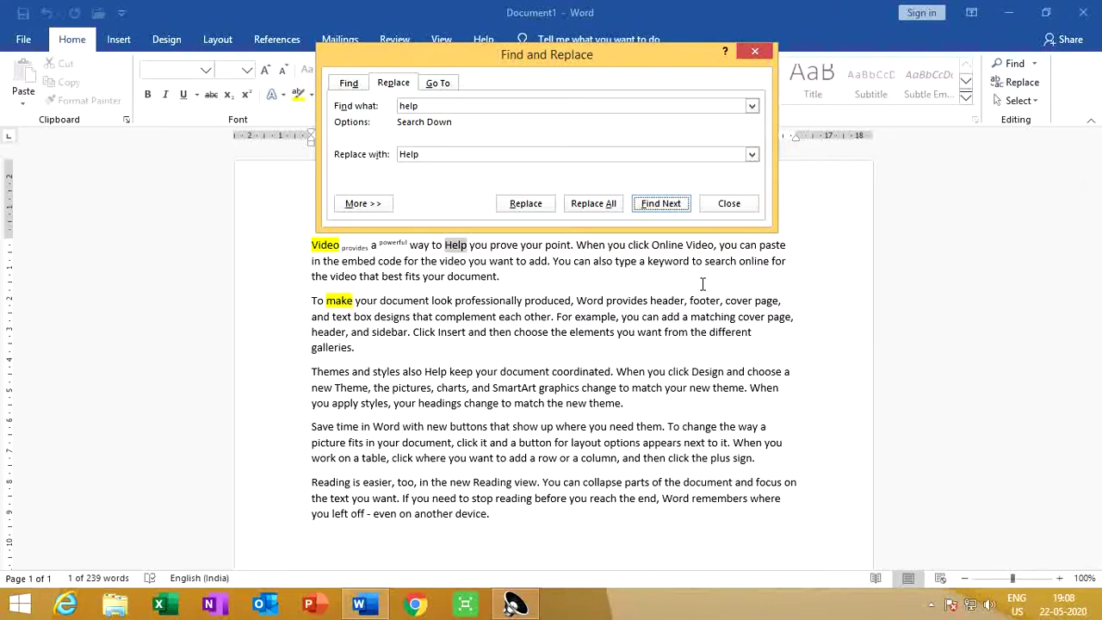
{"action": "left_click", "coordinate": [755, 51]}
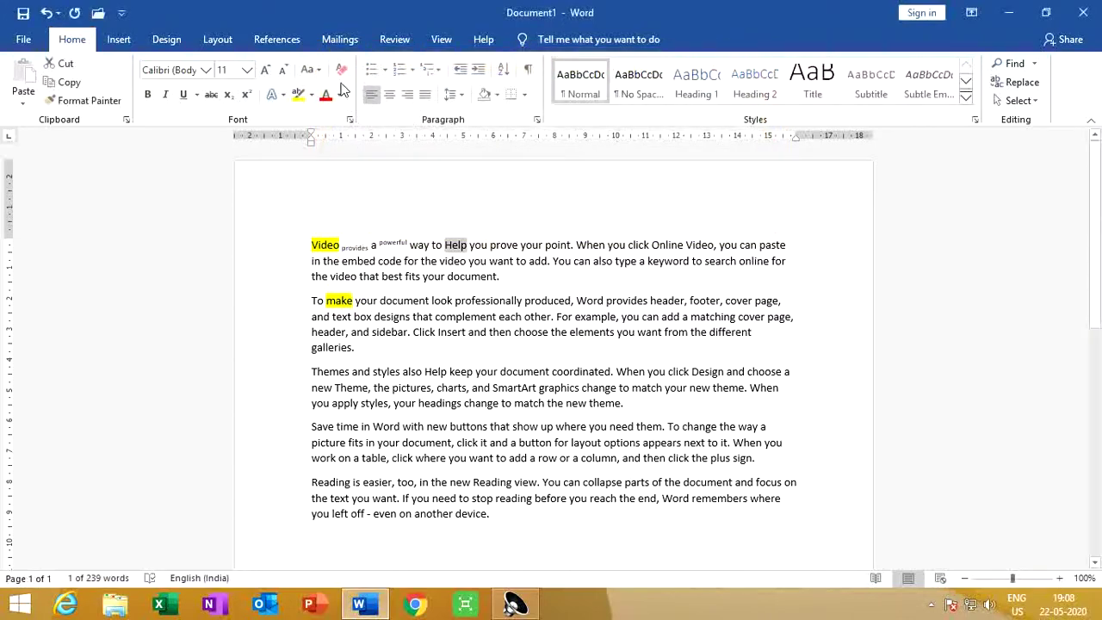
- Insert the built-in Blank header with the text "BMS" and return to the document body
{"action": "left_click", "coordinate": [118, 40]}
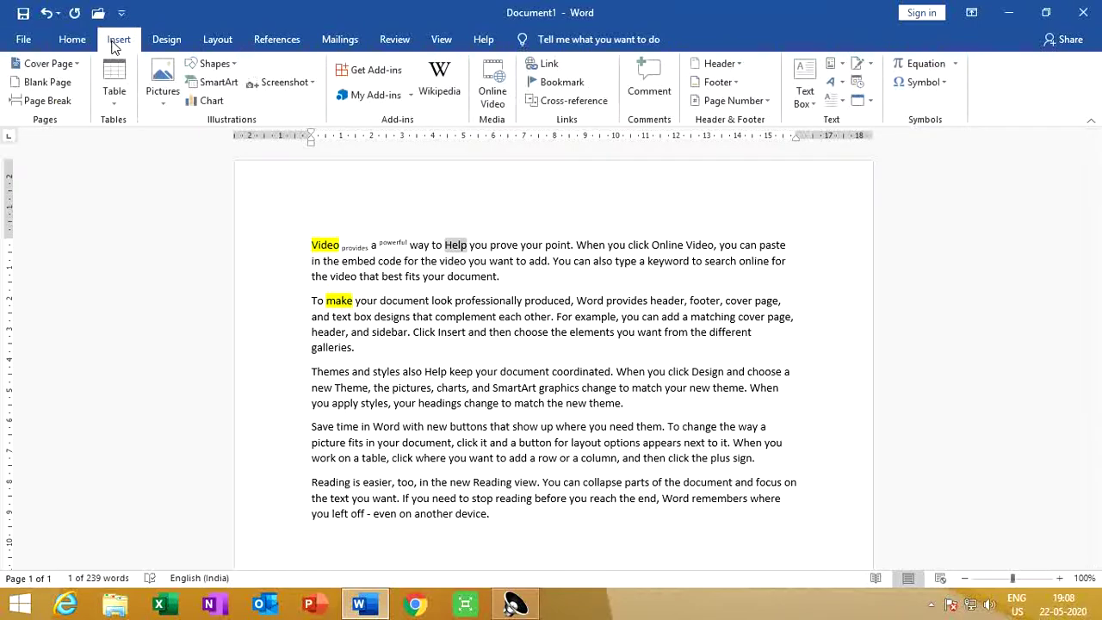
{"action": "left_click", "coordinate": [738, 64]}
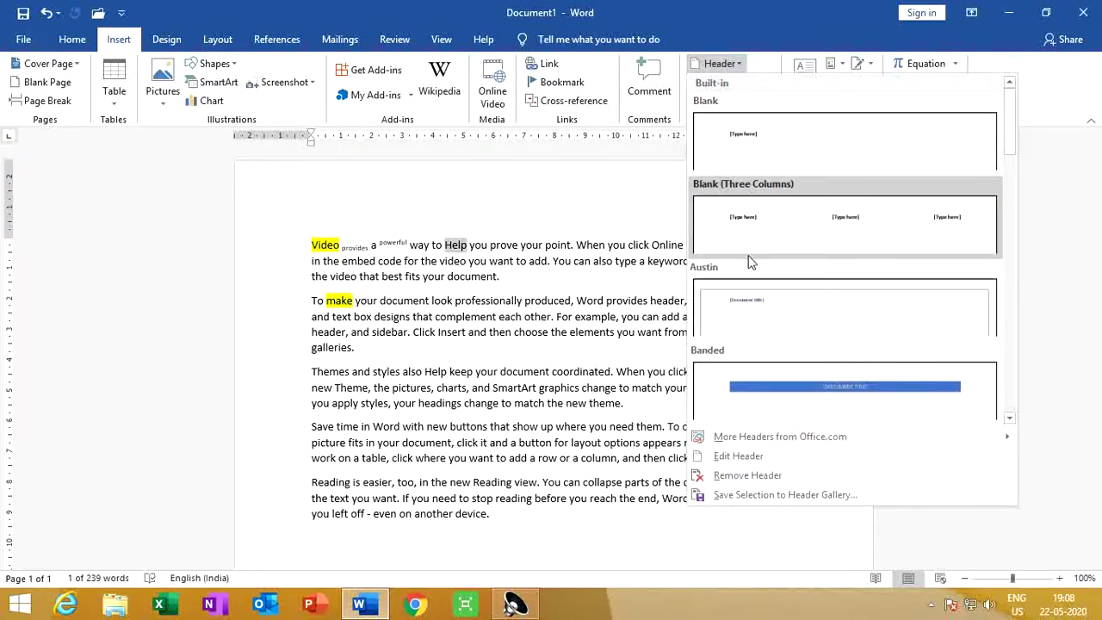
{"action": "left_click", "coordinate": [773, 159]}
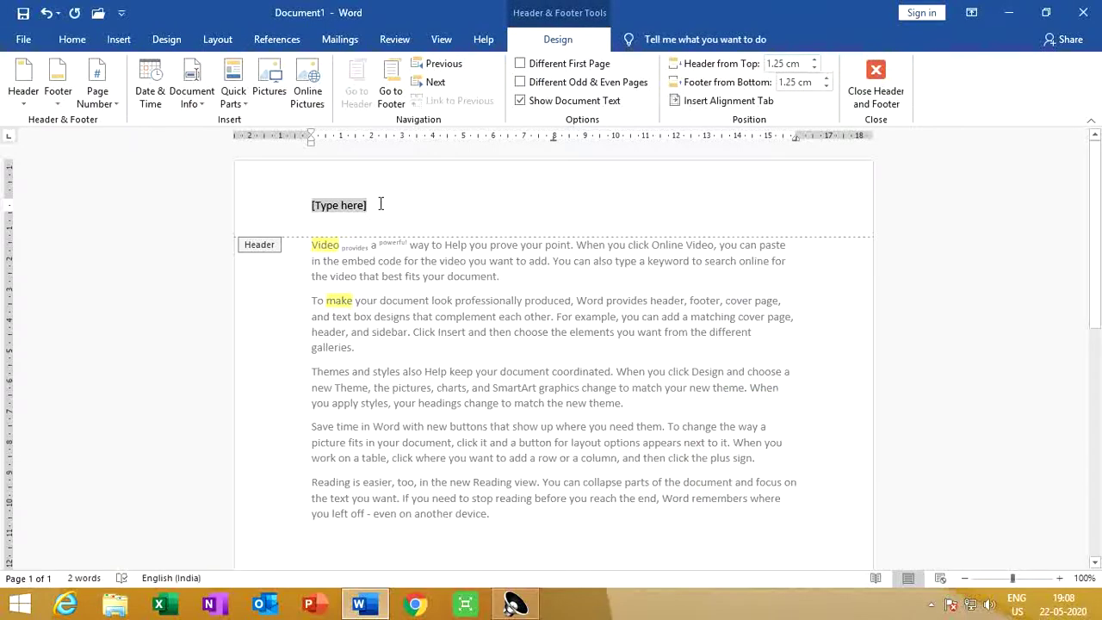
{"action": "type", "text": "BMS"}
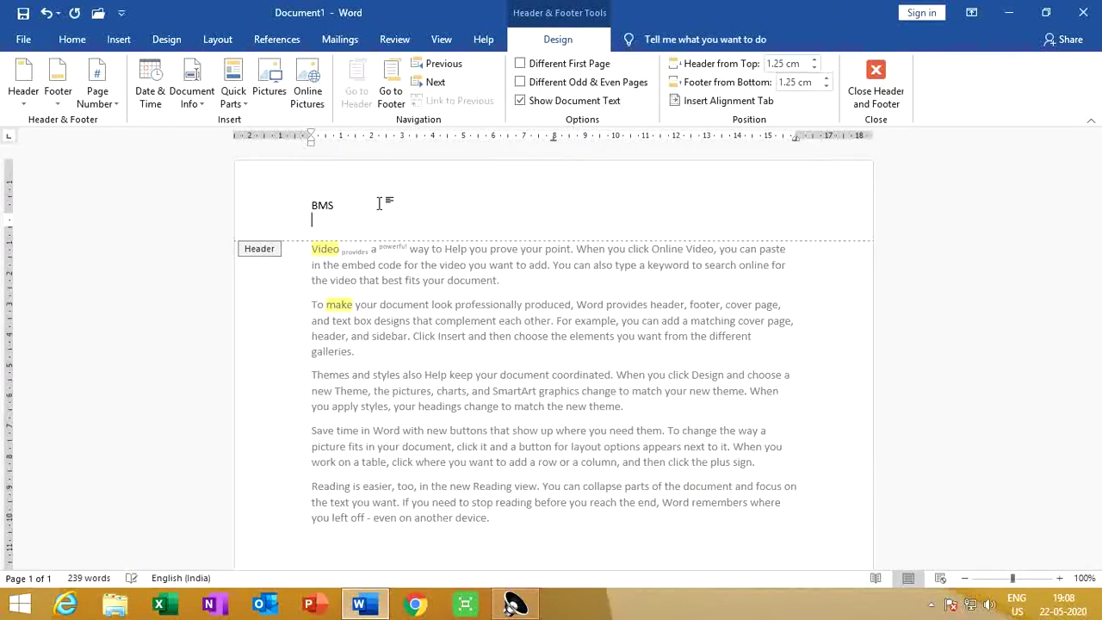
{"action": "key", "text": "BackSpace"}
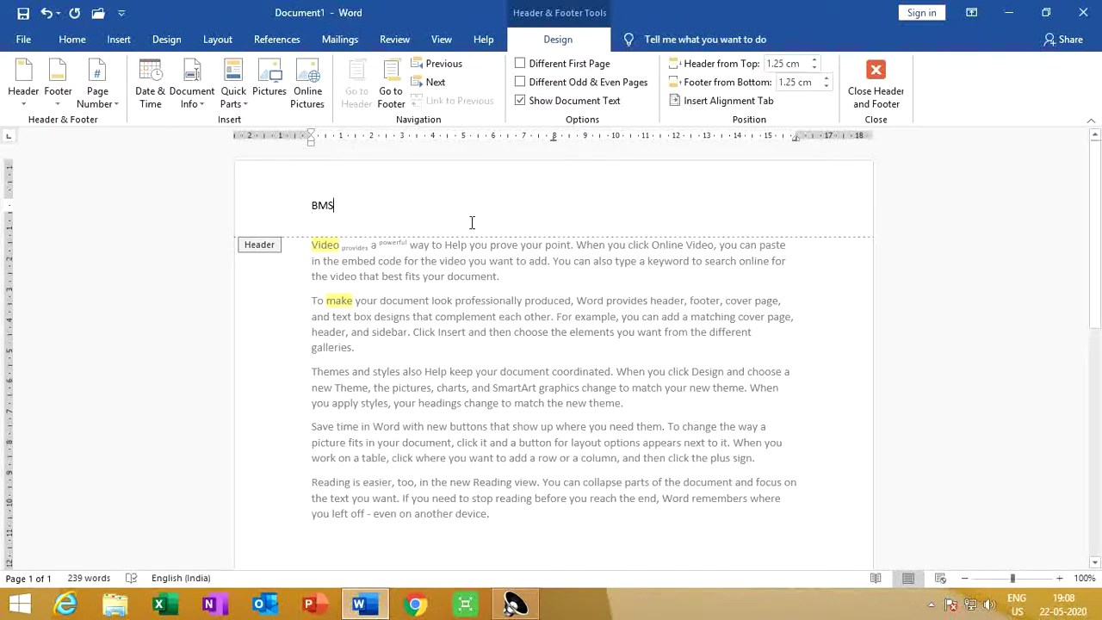
{"action": "double_click", "coordinate": [356, 344]}
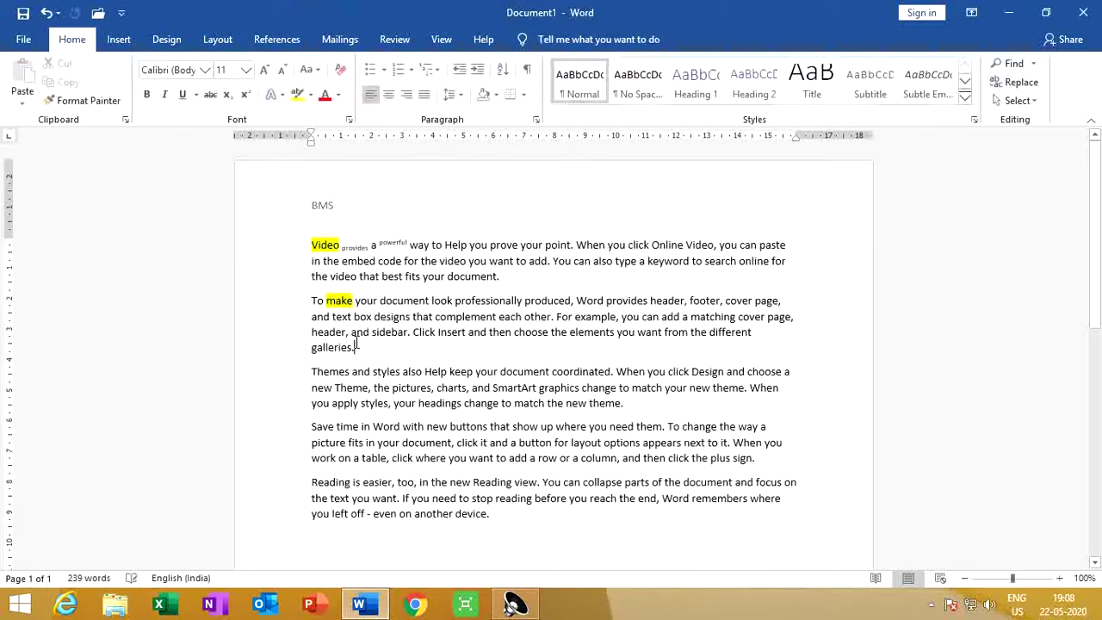
{"action": "triple_click", "coordinate": [357, 344]}
{"action": "left_click", "coordinate": [362, 346]}
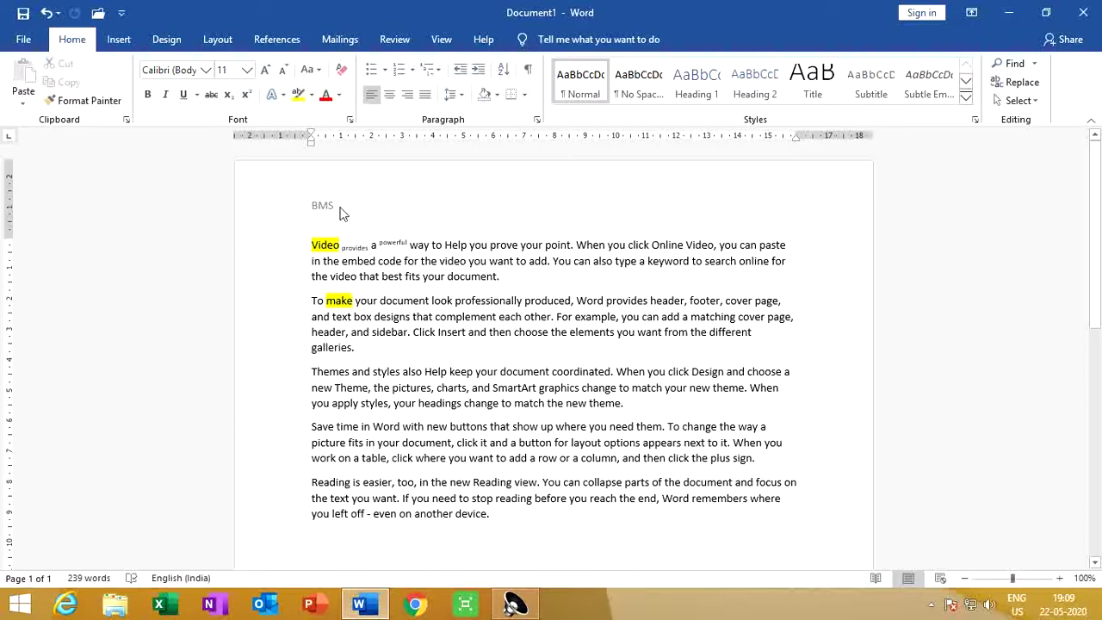
{"action": "scroll", "coordinate": [444, 332], "scroll_direction": "down", "scroll_amount": 8}
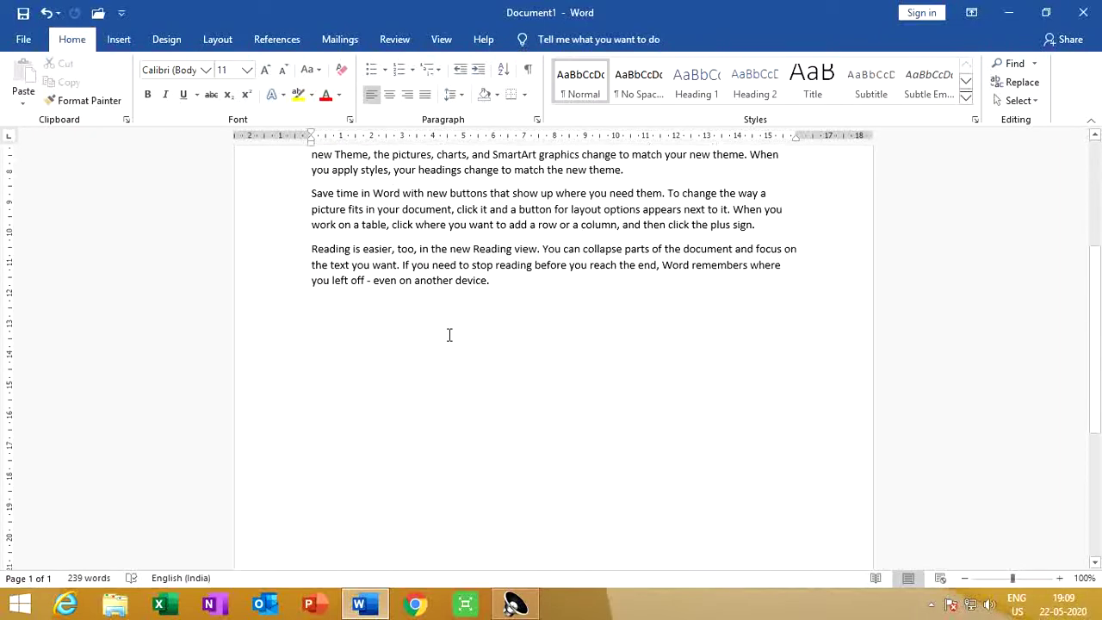
- Add empty paragraphs after the last paragraph until the document continues onto a second page
{"action": "key", "text": "Return"}
{"action": "key", "text": "Return"}
{"action": "key", "text": "Return"}
{"action": "key", "text": "Return"}
{"action": "key", "text": "Return"}
{"action": "key", "text": "Return"}
{"action": "key", "text": "Return"}
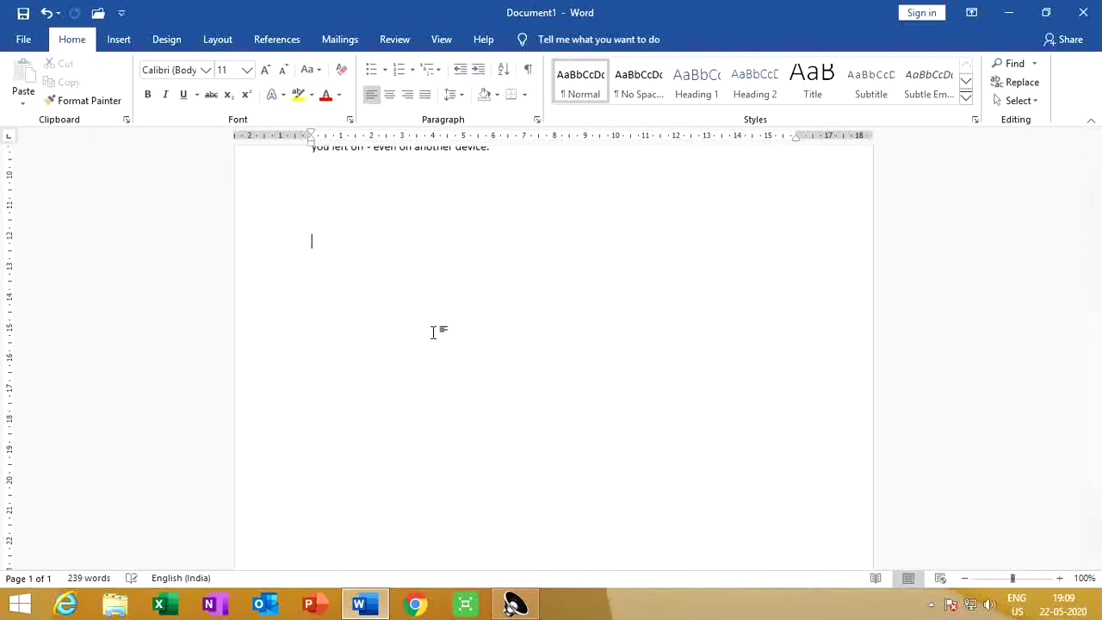
{"action": "key", "text": "Return"}
{"action": "key", "text": "Return"}
{"action": "key", "text": "Return"}
{"action": "key", "text": "Return"}
{"action": "key", "text": "Return"}
{"action": "key", "text": "Return"}
{"action": "key", "text": "Return"}
{"action": "key", "text": "Return"}
{"action": "key", "text": "Return"}
{"action": "key", "text": "Return"}
{"action": "key", "text": "Return"}
{"action": "key", "text": "Return"}
{"action": "key", "text": "Return"}
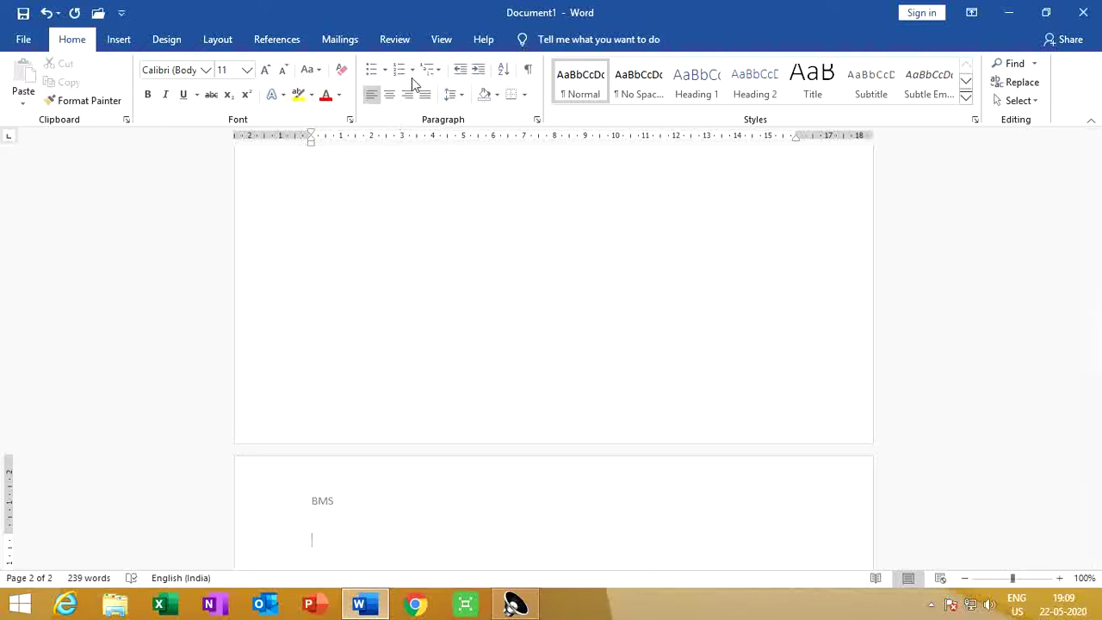
- Insert the built-in Blank footer with the text "Burdwan" and return to the document body
{"action": "left_click", "coordinate": [120, 39]}
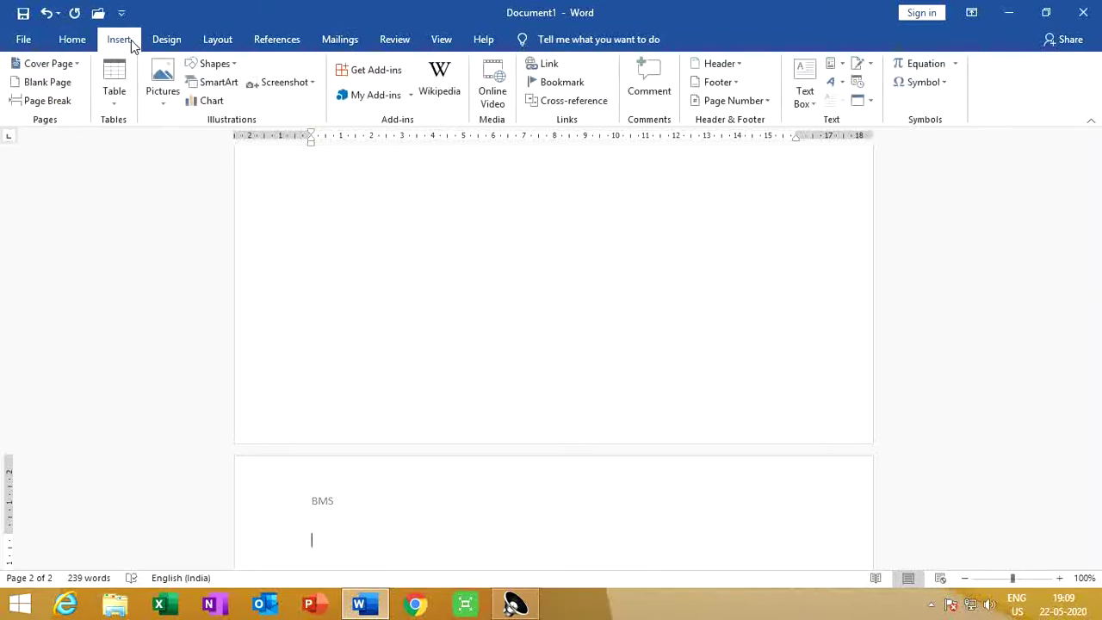
{"action": "left_click", "coordinate": [738, 86]}
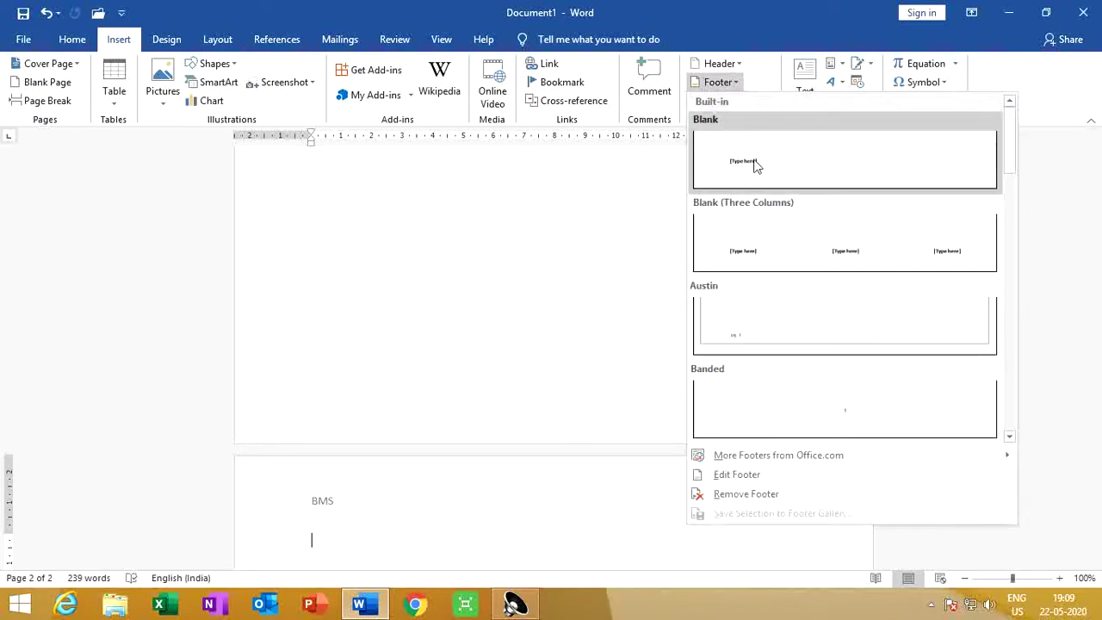
{"action": "left_click", "coordinate": [759, 179]}
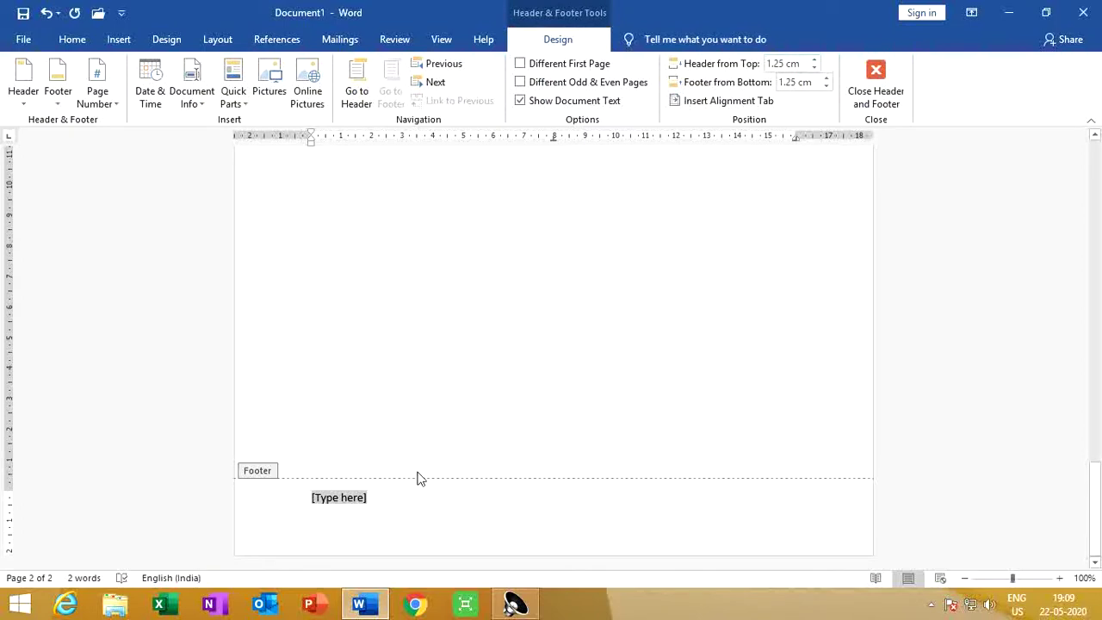
{"action": "type", "text": "Bu"}
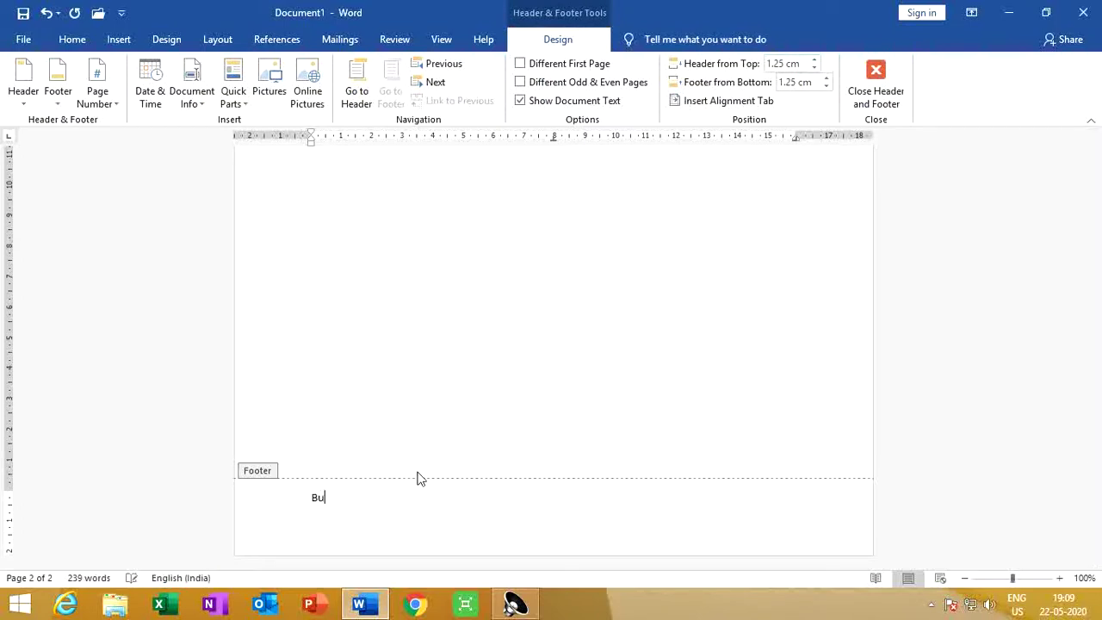
{"action": "type", "text": "rdwan"}
{"action": "double_click", "coordinate": [441, 354]}
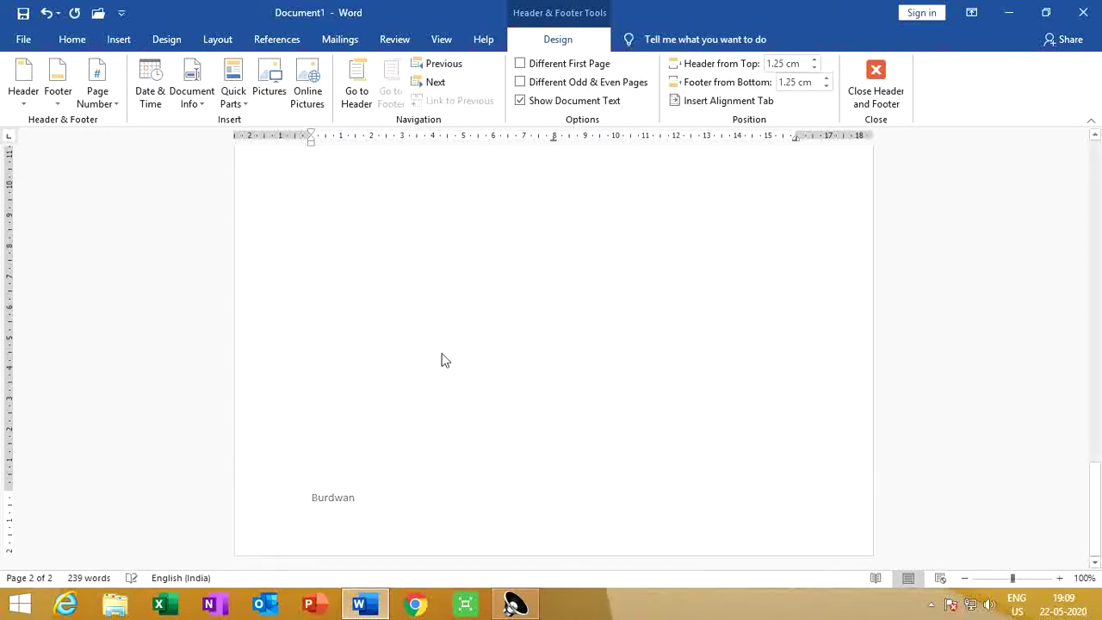
- Examine the header and footer on both pages of the document
{"action": "scroll", "coordinate": [460, 346], "scroll_direction": "down", "scroll_amount": 5}
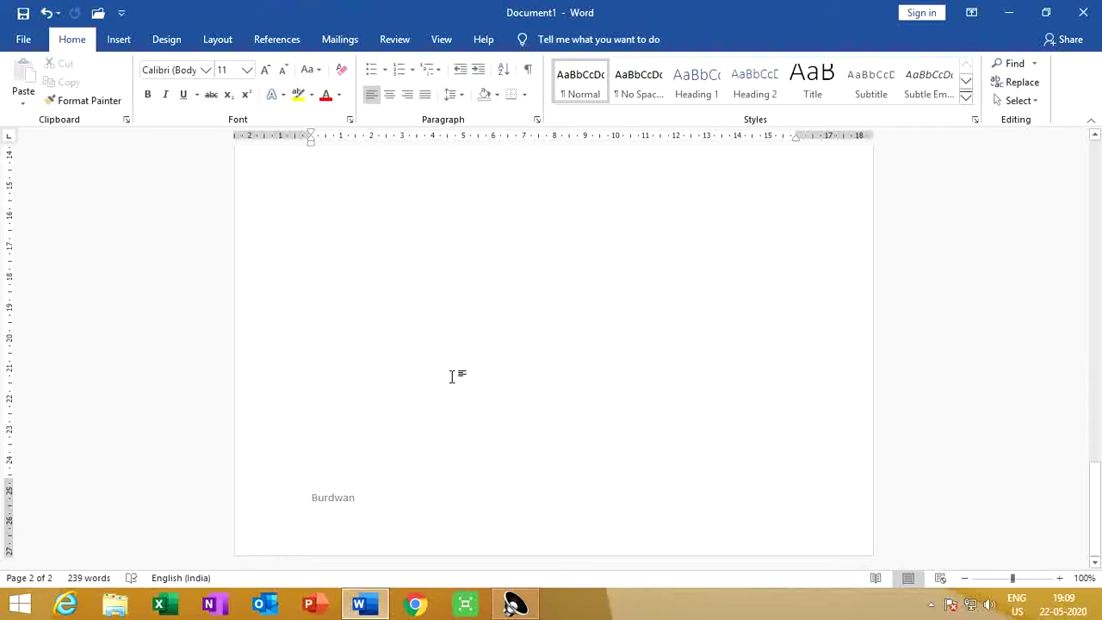
{"action": "scroll", "coordinate": [610, 406], "scroll_direction": "up", "scroll_amount": 10}
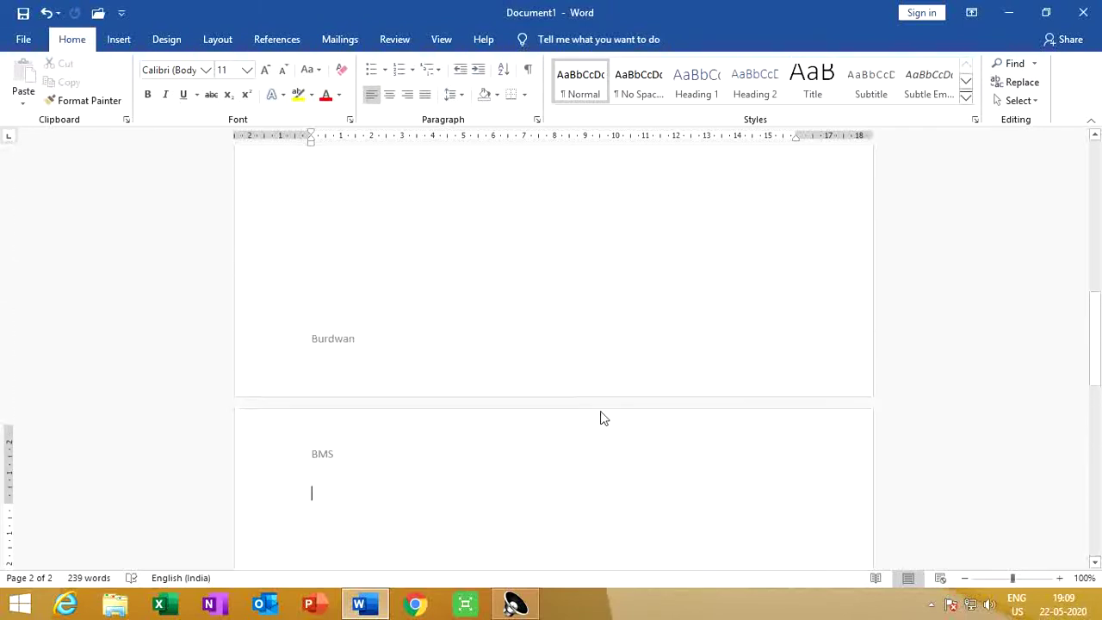
{"action": "scroll", "coordinate": [525, 405], "scroll_direction": "up", "scroll_amount": 3}
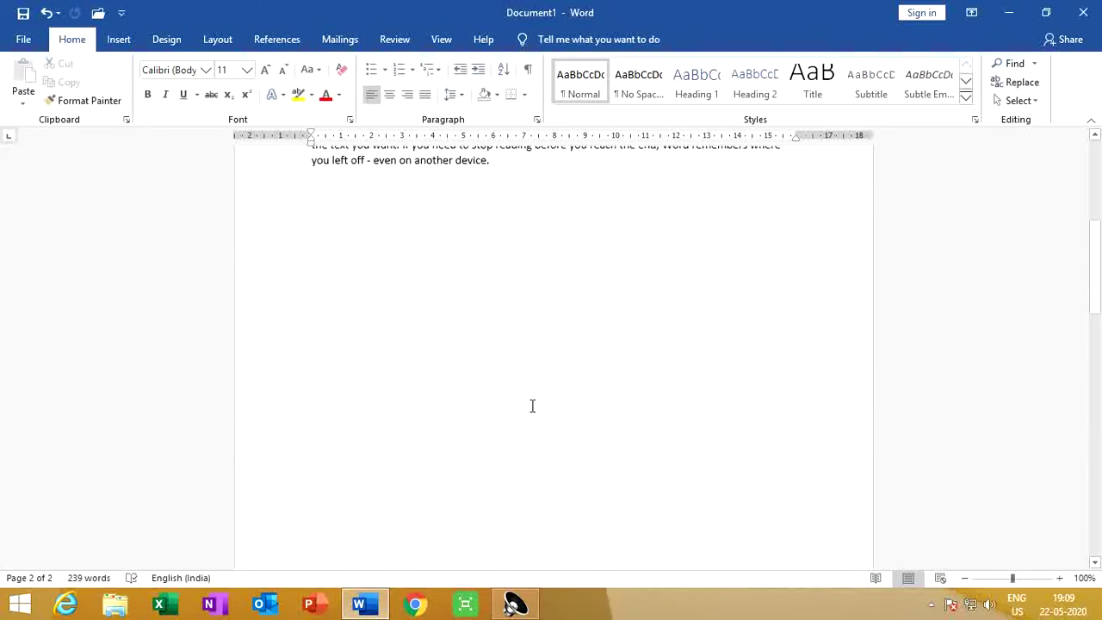
{"action": "scroll", "coordinate": [532, 406], "scroll_direction": "up", "scroll_amount": 4}
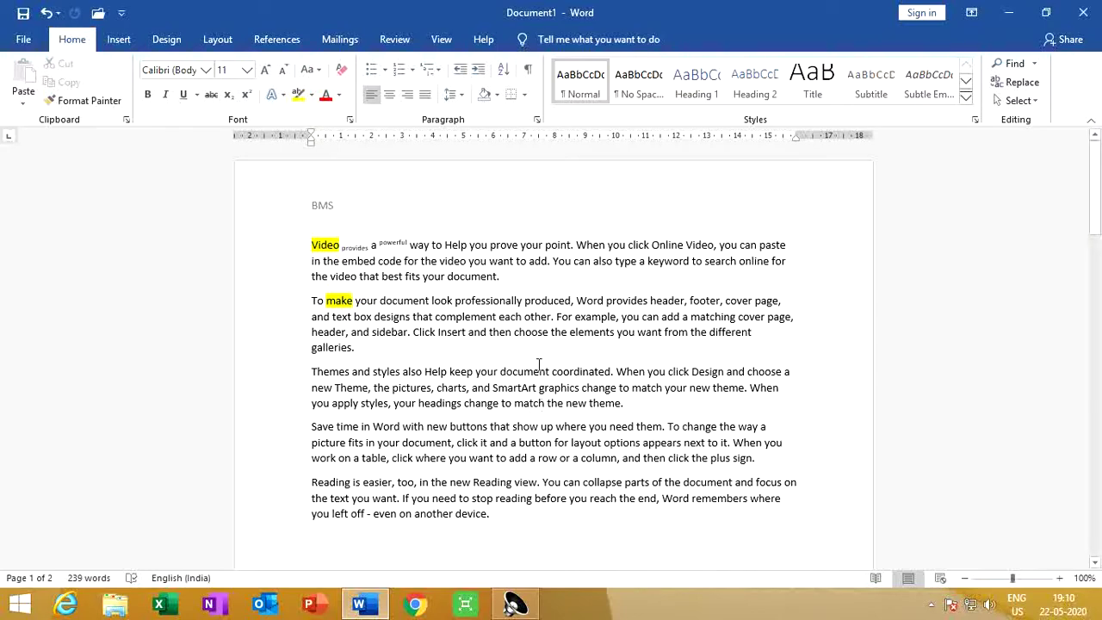
{"action": "scroll", "coordinate": [457, 362], "scroll_direction": "down", "scroll_amount": 7}
{"action": "scroll", "coordinate": [335, 444], "scroll_direction": "down", "scroll_amount": 5}
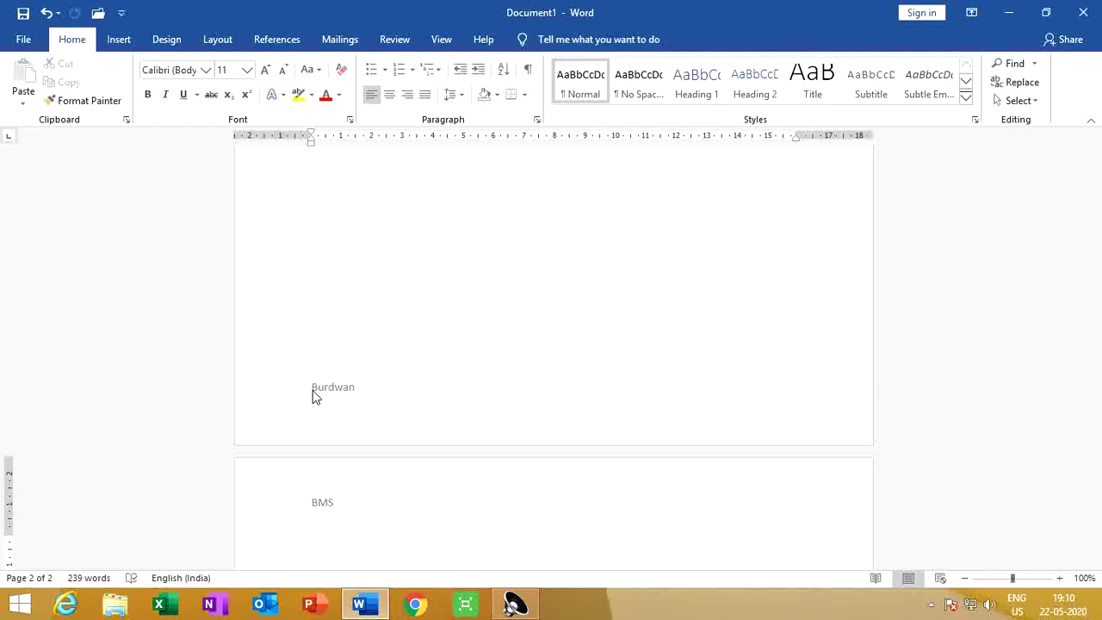
{"action": "scroll", "coordinate": [316, 396], "scroll_direction": "up", "scroll_amount": 1}
{"action": "scroll", "coordinate": [314, 394], "scroll_direction": "down", "scroll_amount": 6}
{"action": "scroll", "coordinate": [319, 397], "scroll_direction": "up", "scroll_amount": 2}
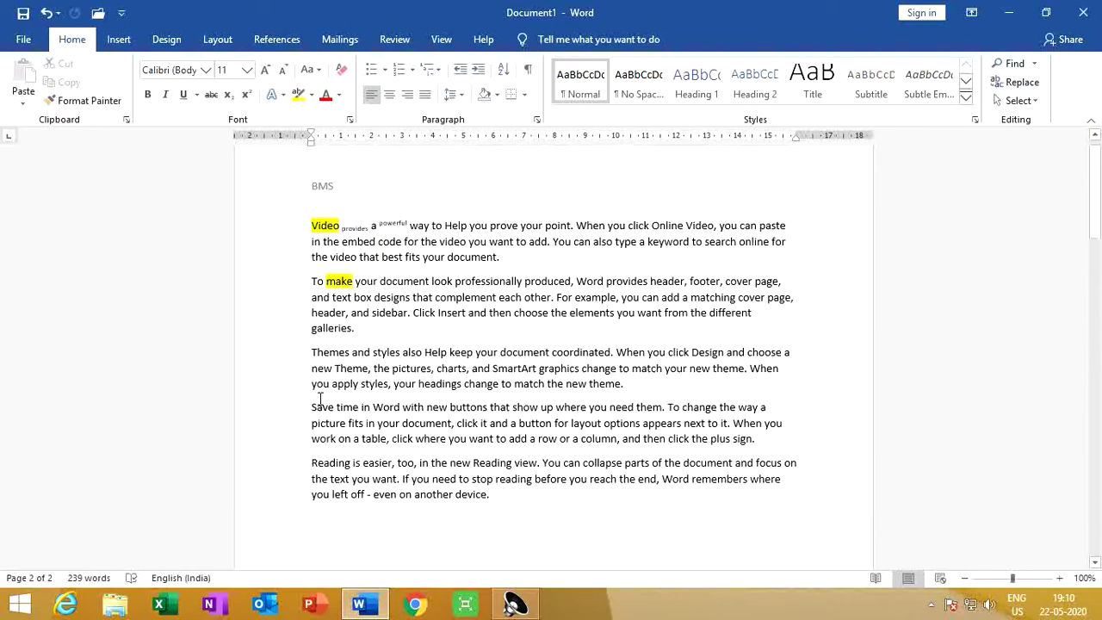
{"action": "scroll", "coordinate": [319, 400], "scroll_direction": "up", "scroll_amount": 1}
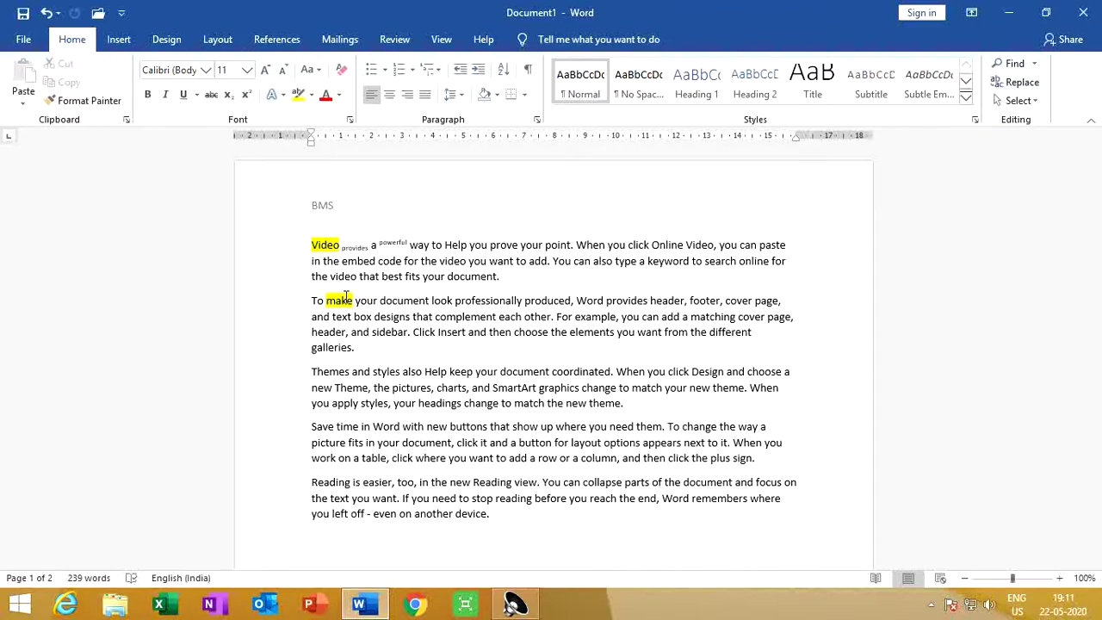
- Insert a column break at the end of the last paragraph and a second one on the page that follows
{"action": "left_click", "coordinate": [515, 527]}
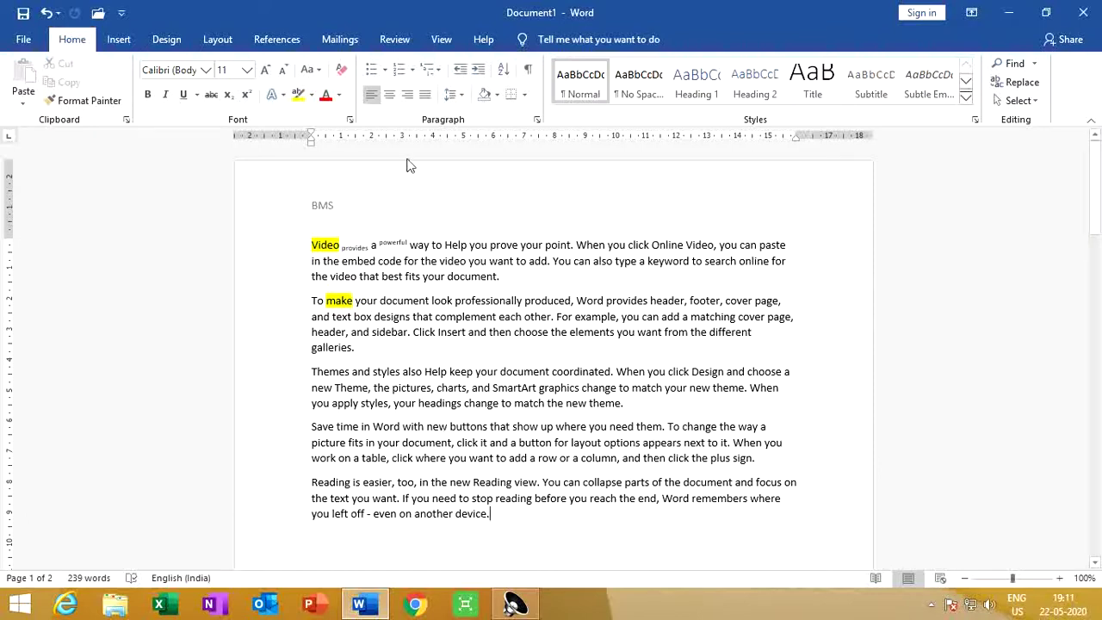
{"action": "left_click", "coordinate": [228, 45]}
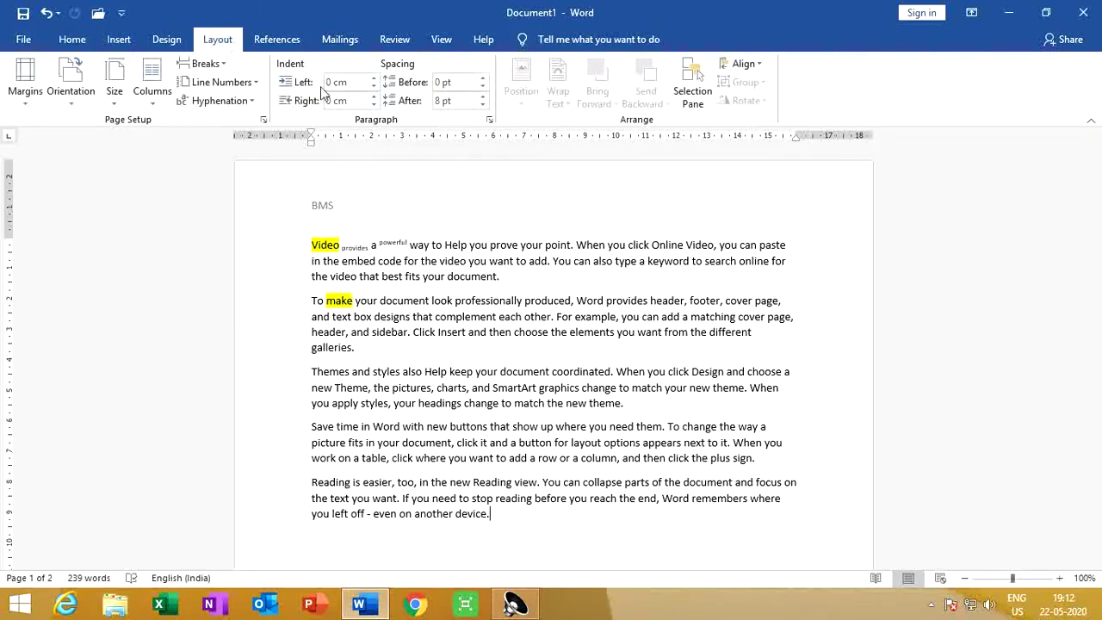
{"action": "left_click", "coordinate": [161, 113]}
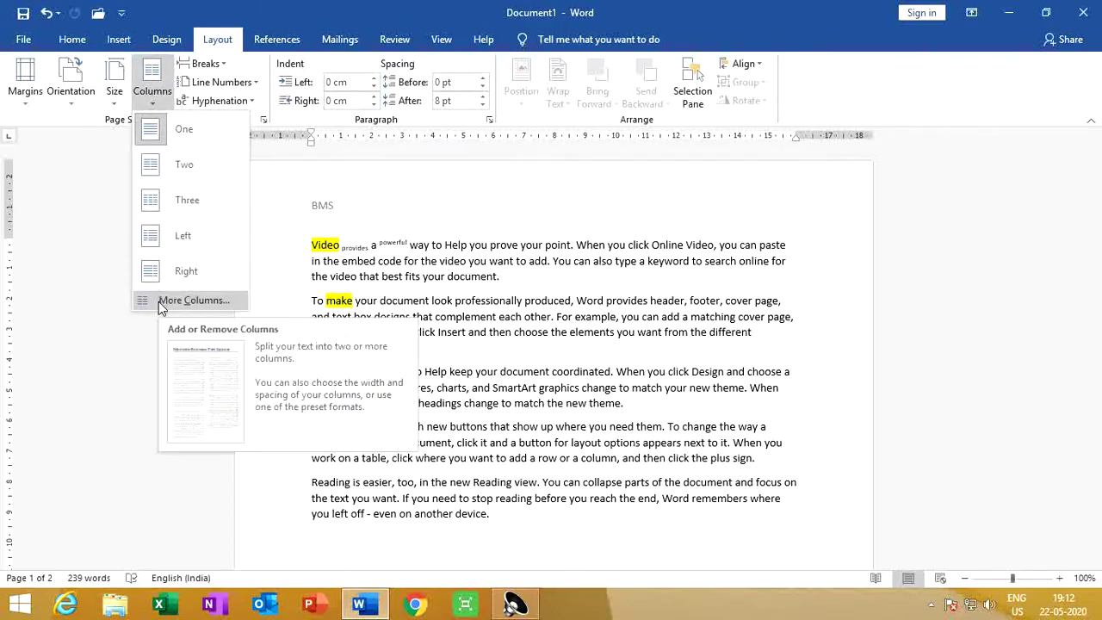
{"action": "left_click", "coordinate": [227, 67]}
{"action": "left_click", "coordinate": [207, 63]}
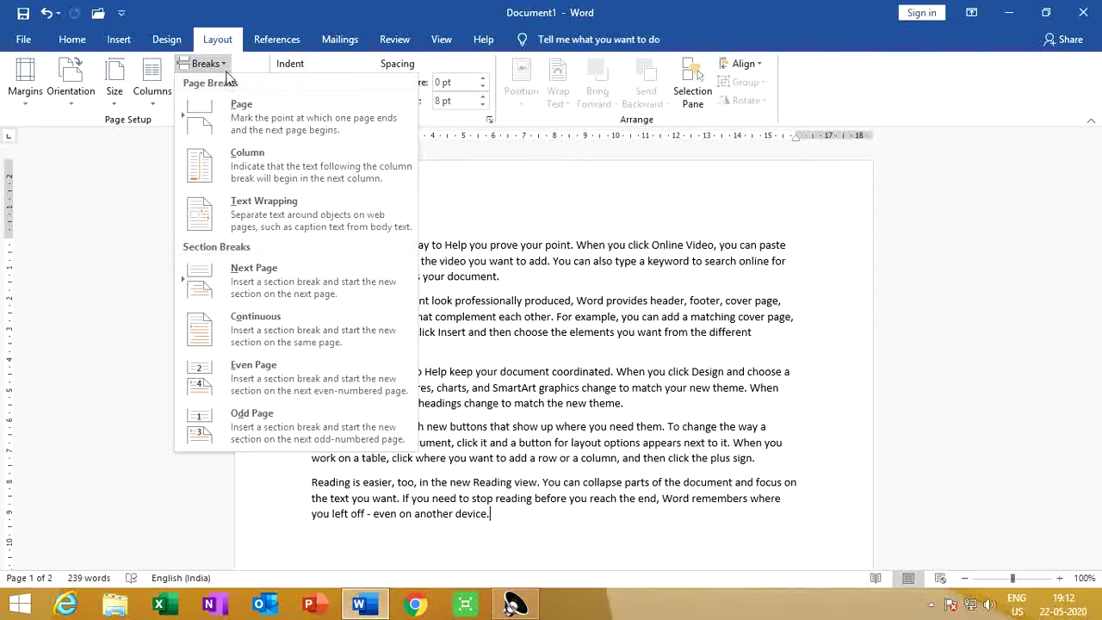
{"action": "left_click", "coordinate": [238, 170]}
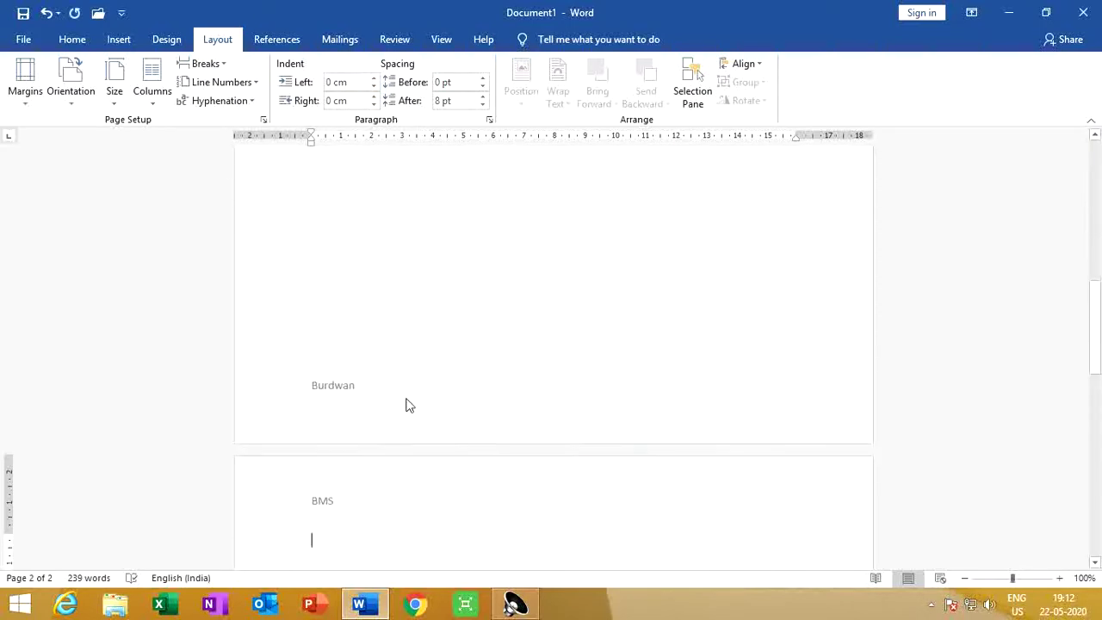
{"action": "scroll", "coordinate": [432, 447], "scroll_direction": "down", "scroll_amount": 1}
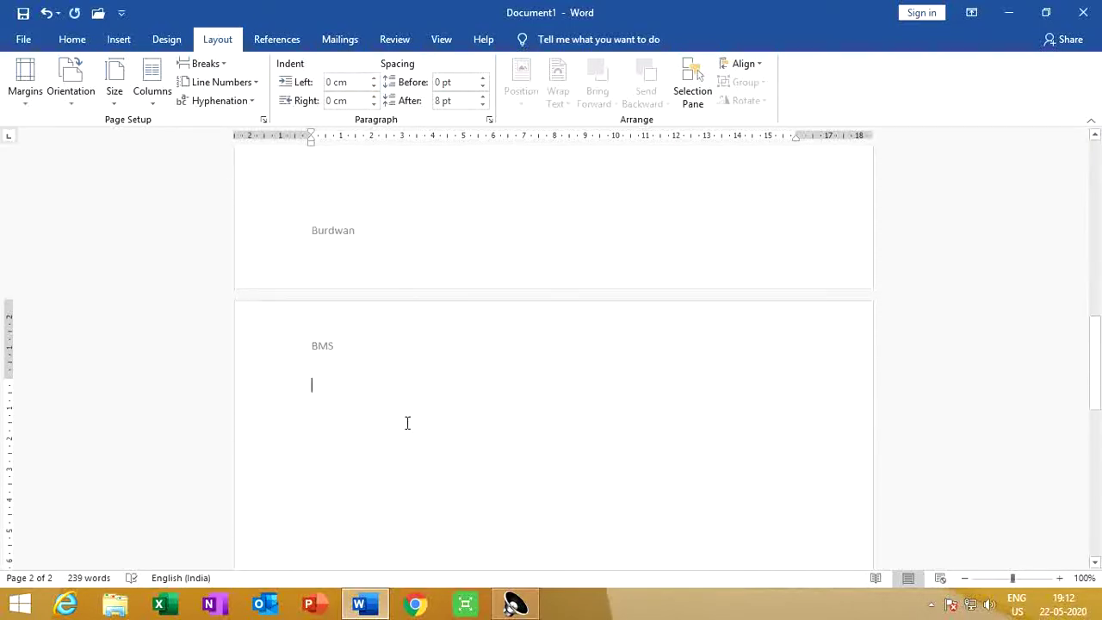
{"action": "left_click", "coordinate": [207, 64]}
{"action": "left_click", "coordinate": [235, 175]}
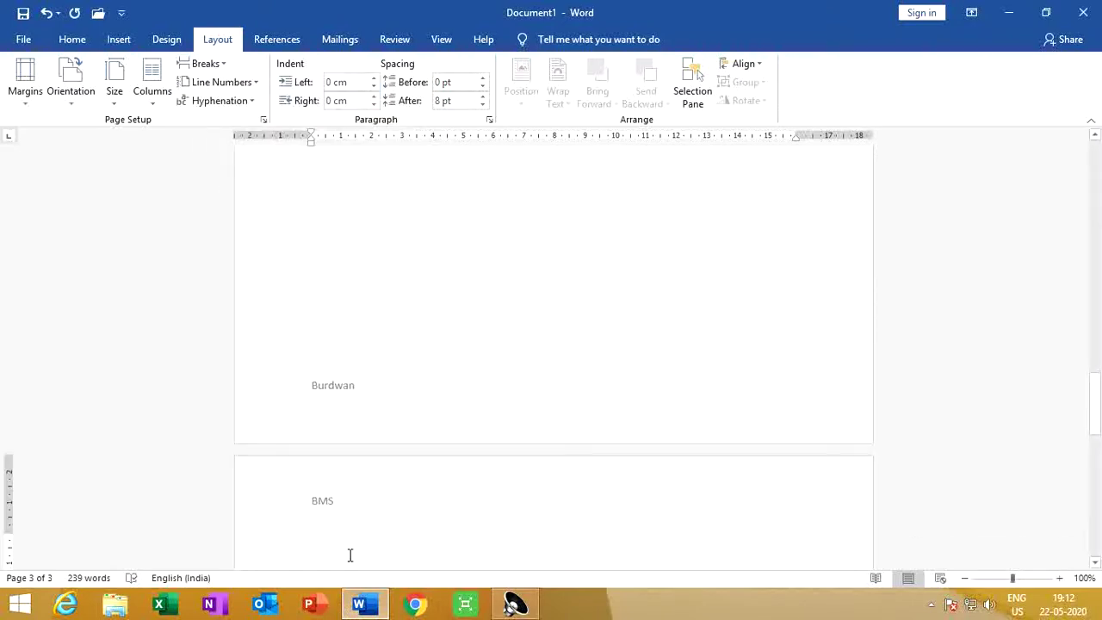
- Insert two page breaks at the end of the document, checking the added page after each one
{"action": "left_click", "coordinate": [226, 66]}
{"action": "left_click", "coordinate": [238, 120]}
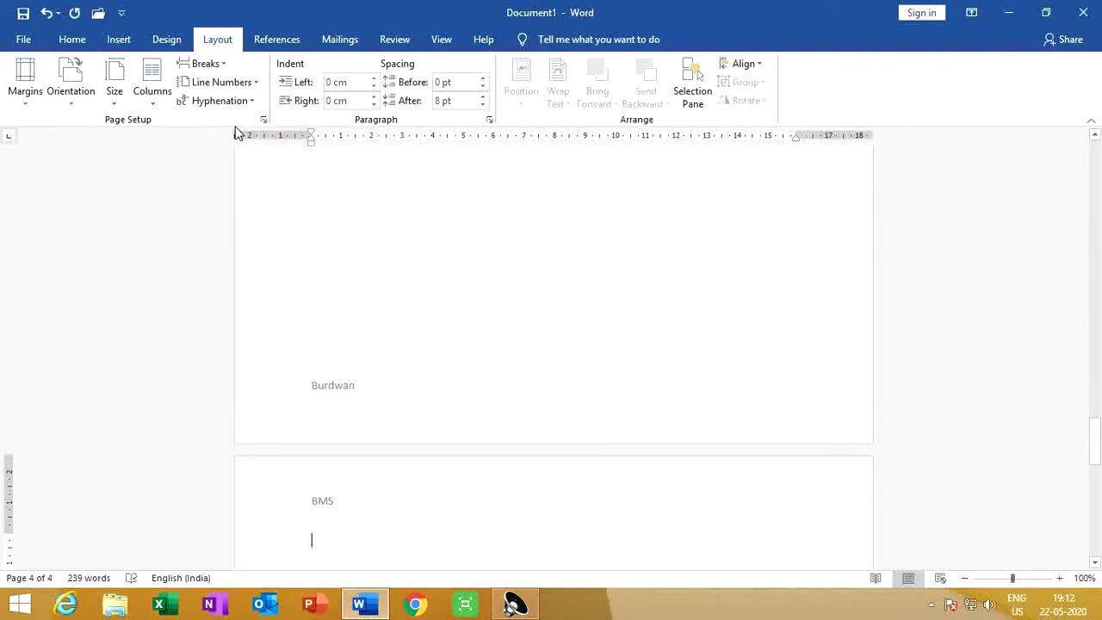
{"action": "scroll", "coordinate": [1062, 410], "scroll_direction": "down", "scroll_amount": 5}
{"action": "left_click_drag", "start_coordinate": [1098, 503], "coordinate": [1033, 566]}
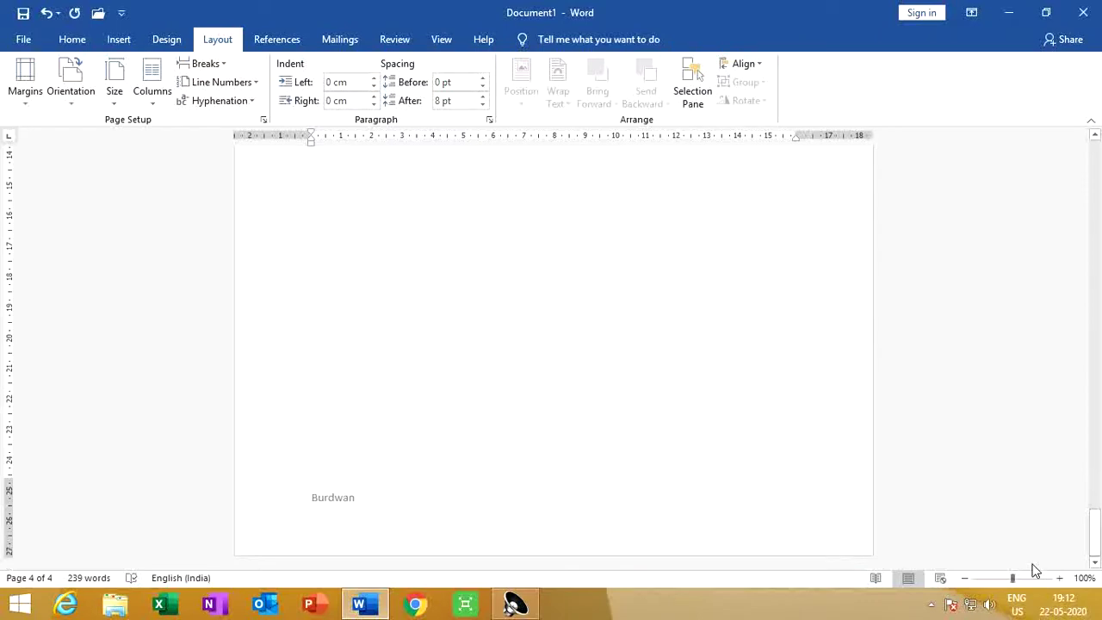
{"action": "left_click", "coordinate": [219, 65]}
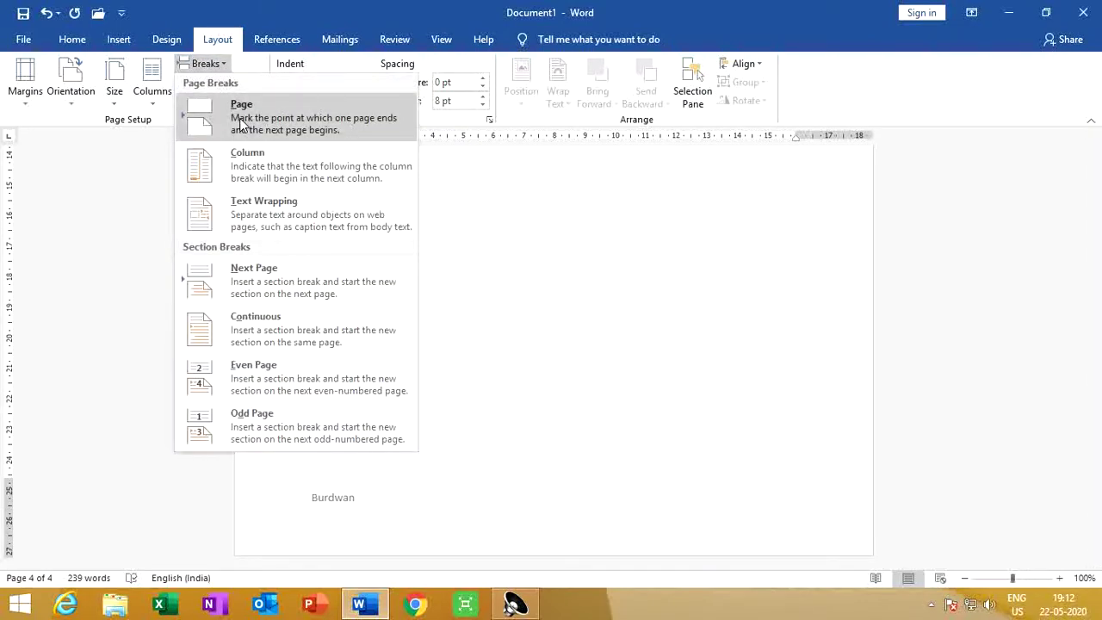
{"action": "left_click", "coordinate": [241, 124]}
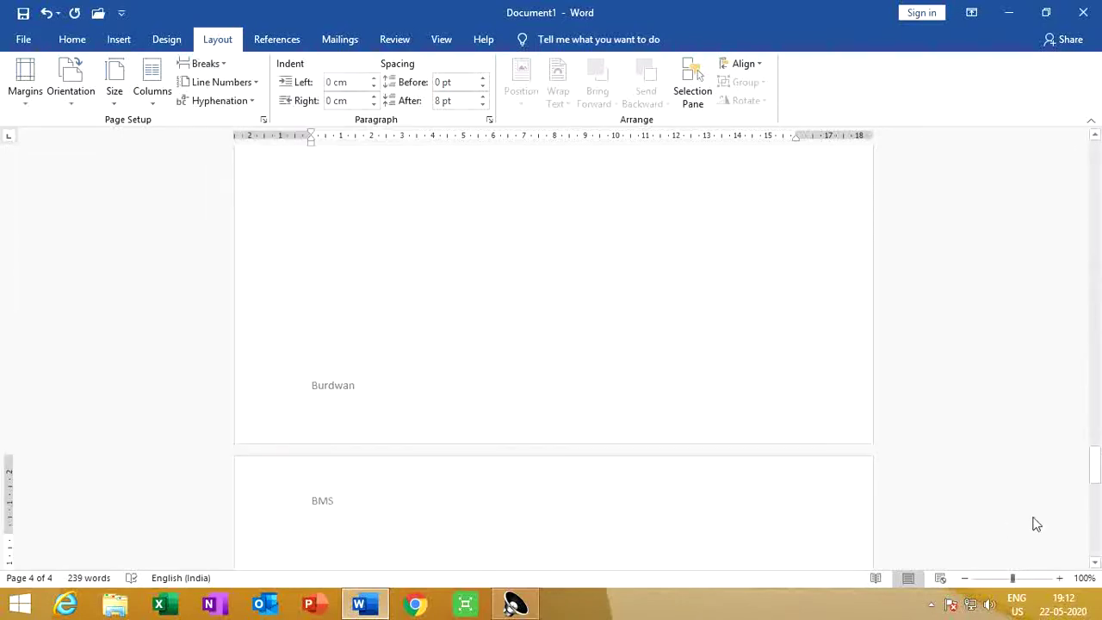
{"action": "left_click_drag", "start_coordinate": [1096, 476], "coordinate": [1097, 523]}
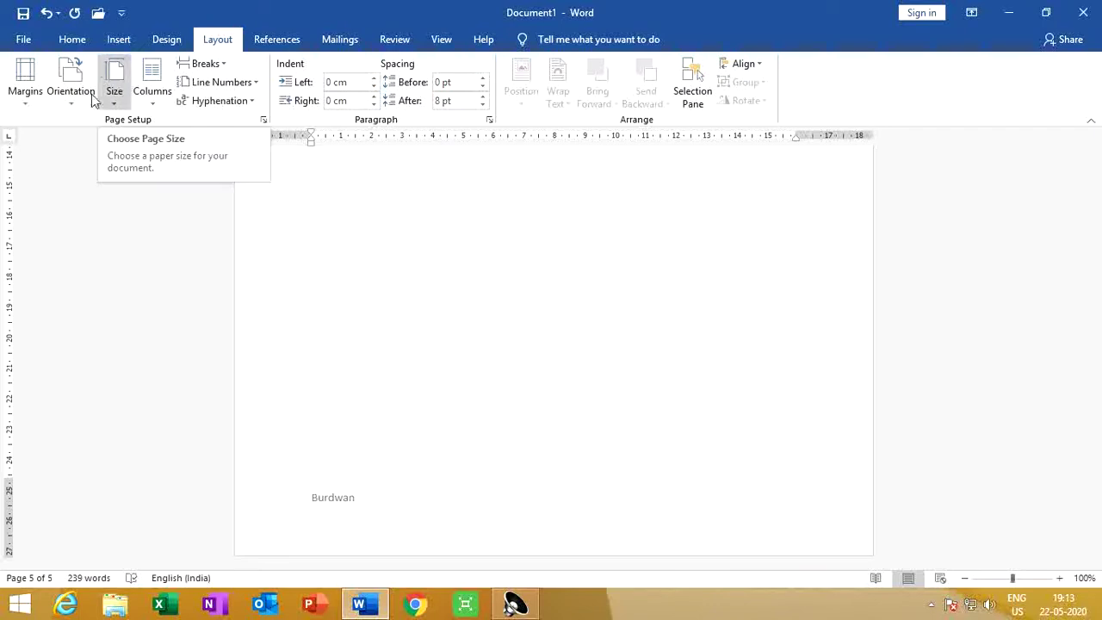
- Open the custom margins, review the paper and layout settings, and set the top margin to 2.3 cm and the left margin to 2.2 cm
{"action": "left_click", "coordinate": [27, 95]}
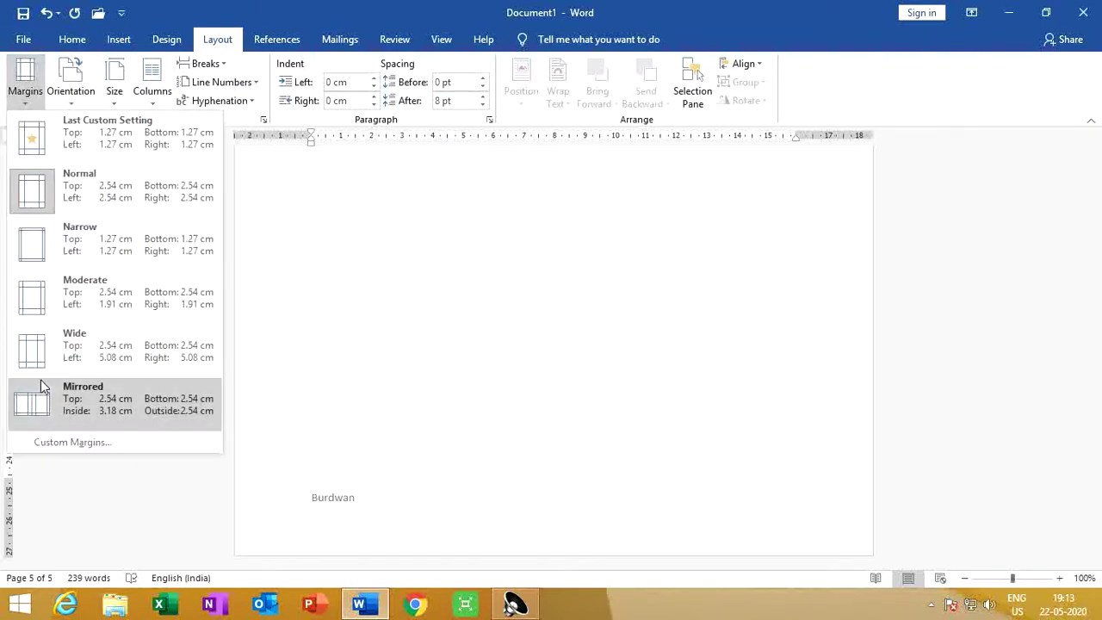
{"action": "left_click", "coordinate": [50, 444]}
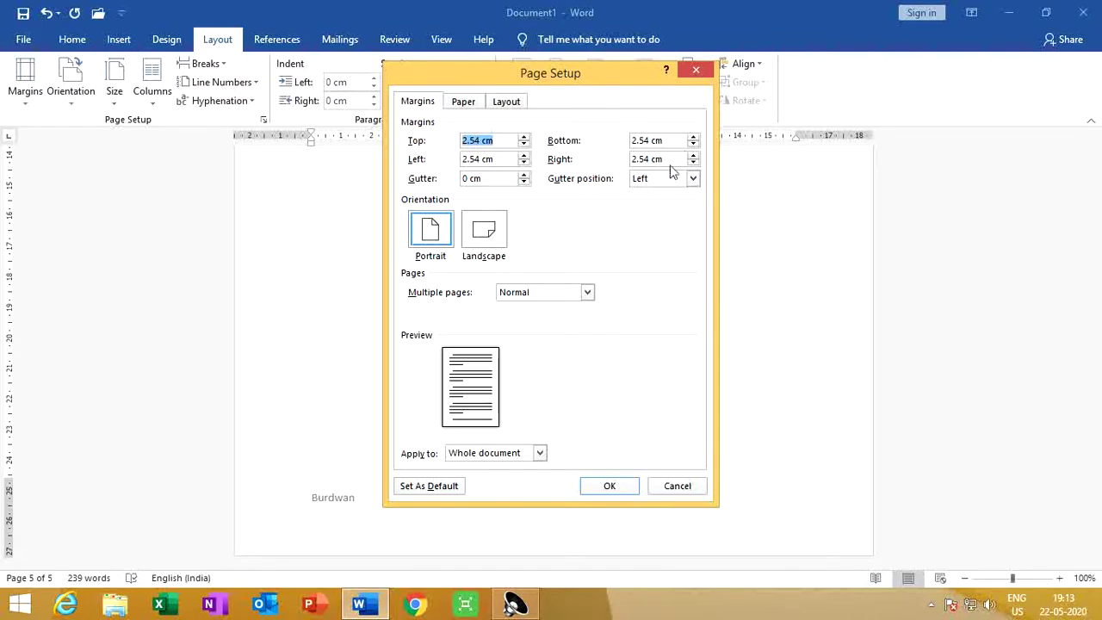
{"action": "left_click", "coordinate": [462, 103]}
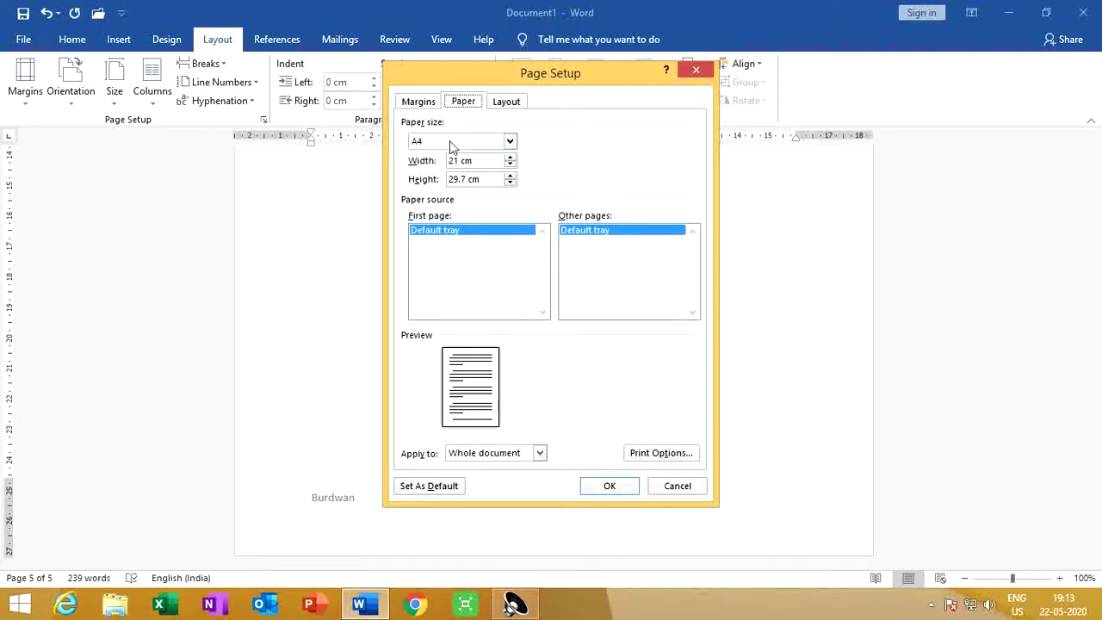
{"action": "left_click", "coordinate": [506, 103]}
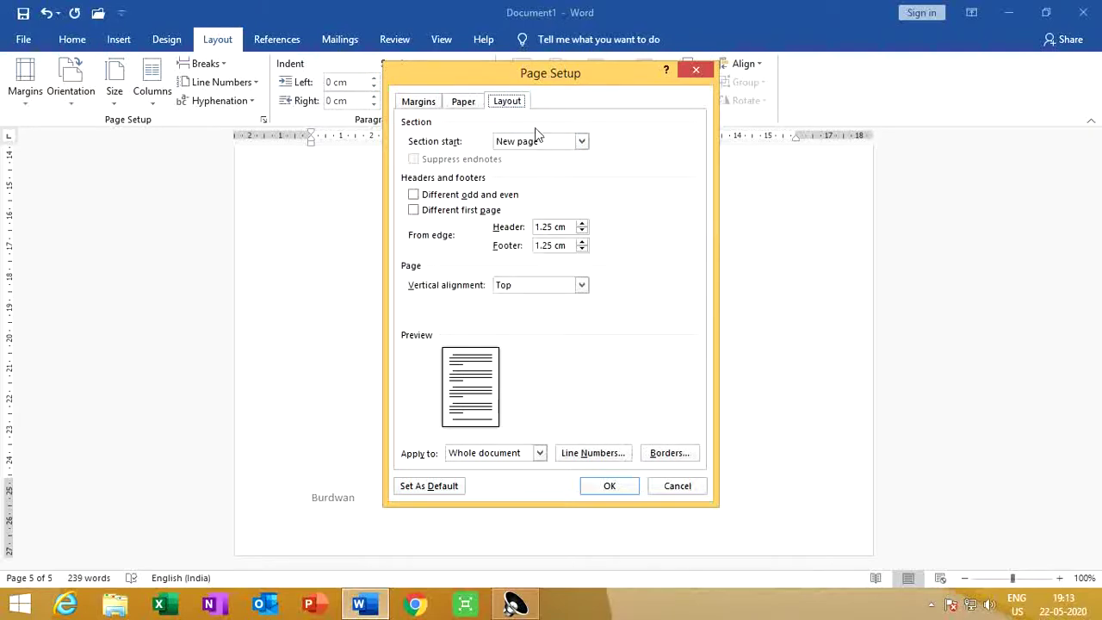
{"action": "left_click", "coordinate": [419, 102]}
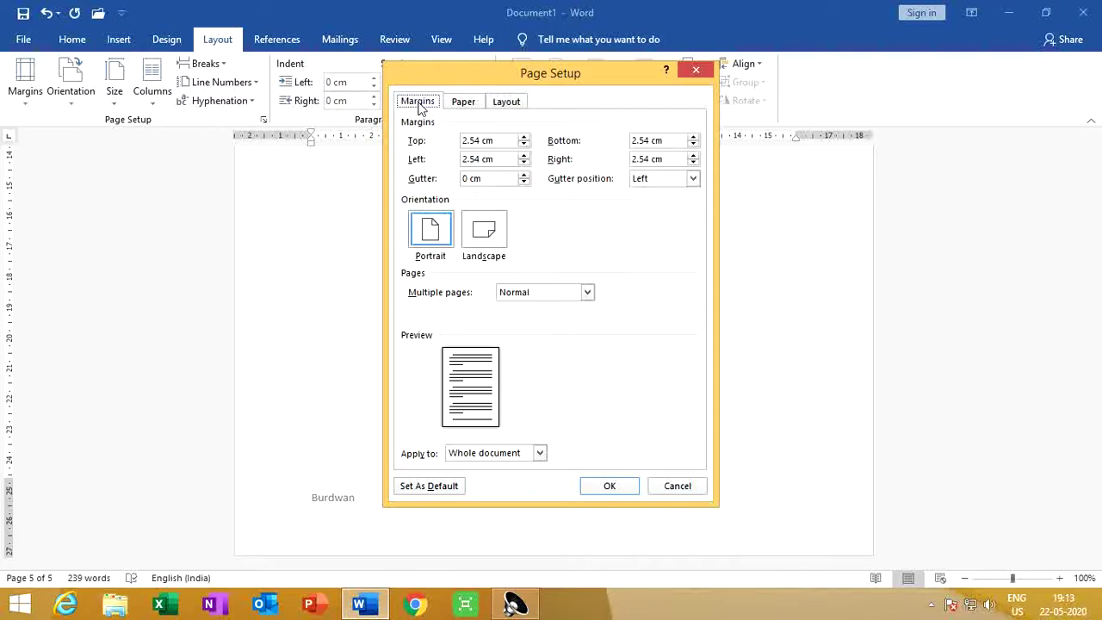
{"action": "left_click", "coordinate": [523, 137]}
{"action": "left_click", "coordinate": [524, 137]}
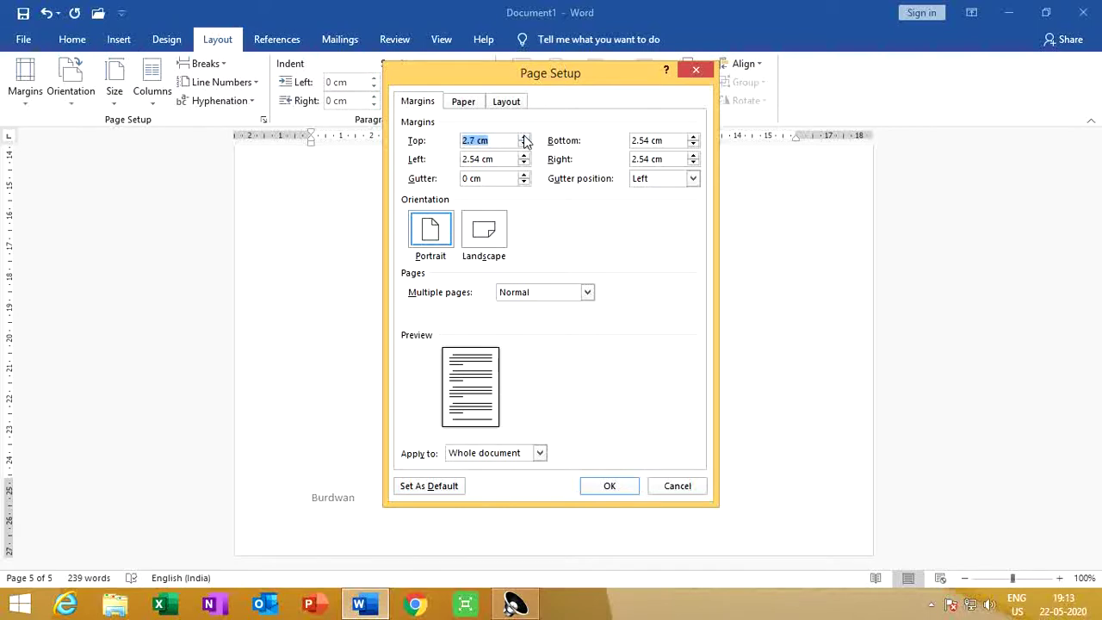
{"action": "left_click", "coordinate": [524, 145]}
{"action": "left_click", "coordinate": [524, 163]}
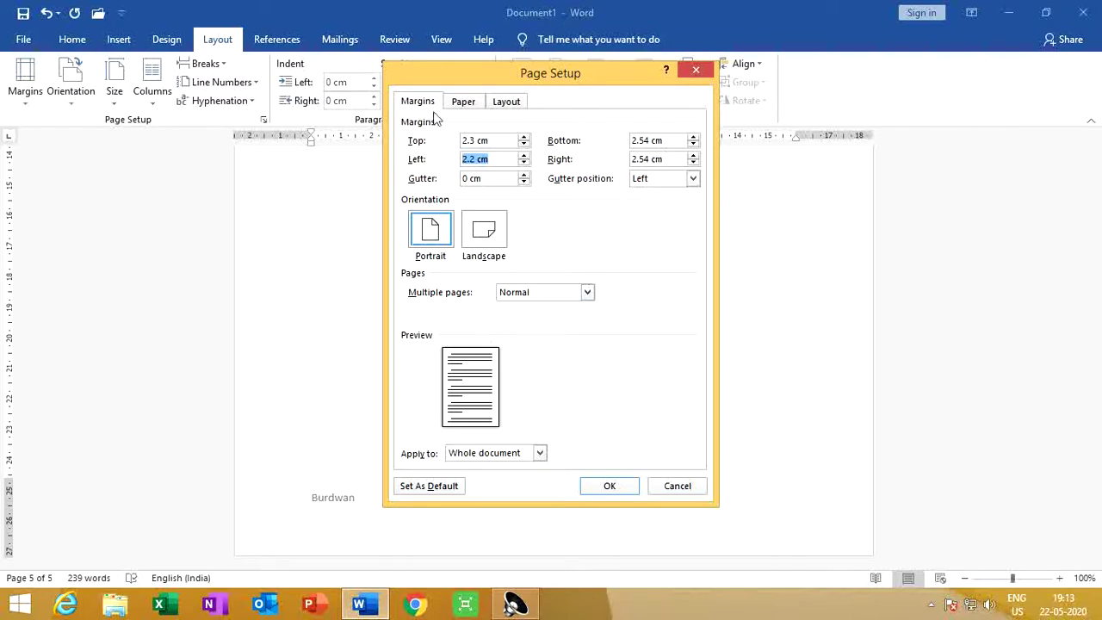
- Choose A4 as the paper size in the page setup and apply the settings to the whole document
{"action": "left_click", "coordinate": [463, 101]}
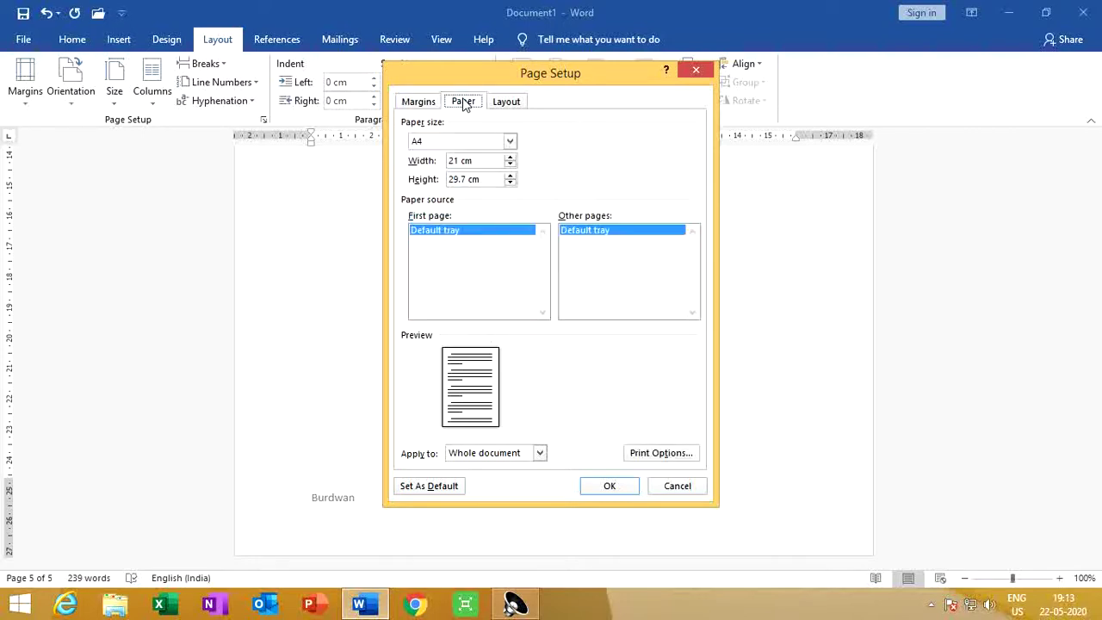
{"action": "left_click", "coordinate": [509, 143]}
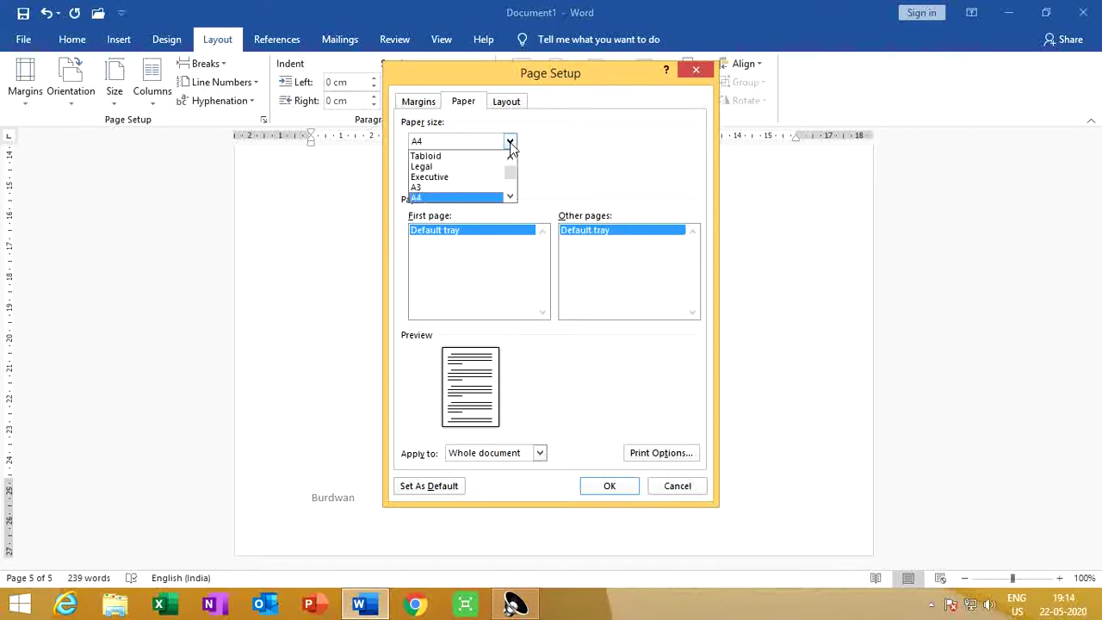
{"action": "left_click", "coordinate": [416, 198]}
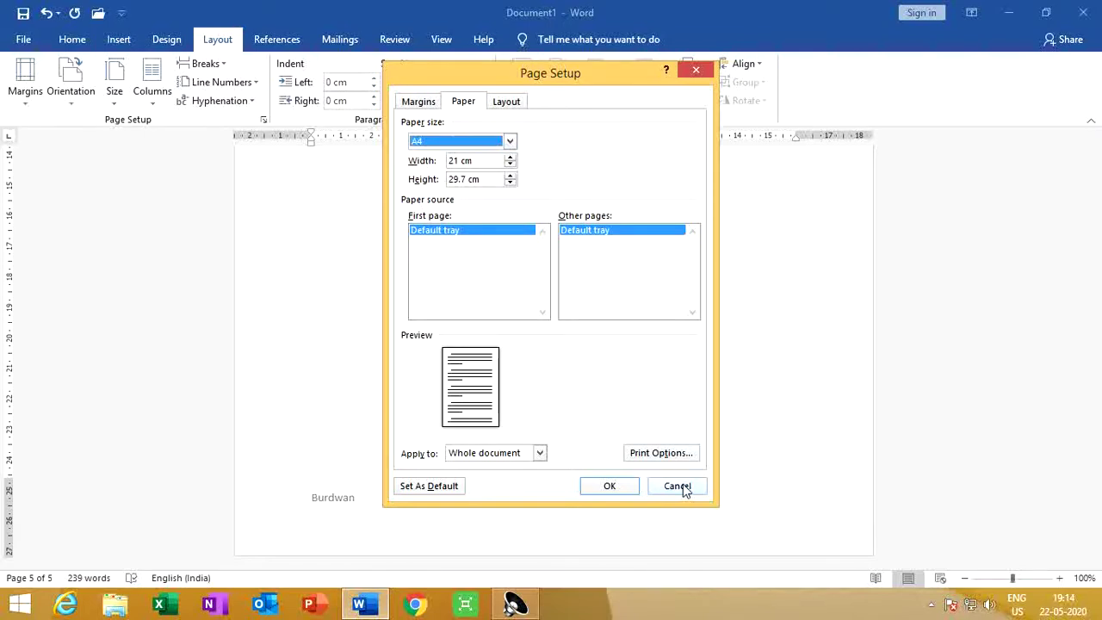
{"action": "left_click", "coordinate": [614, 484]}
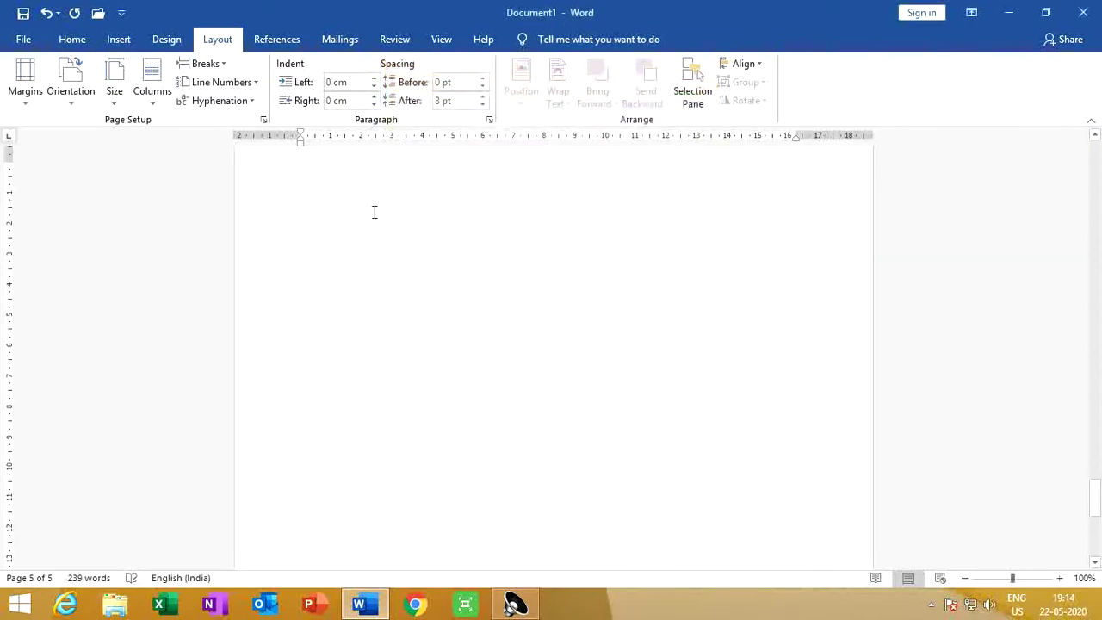
- Move the right margin outward on the ruler to about the 17 cm mark
{"action": "scroll", "coordinate": [290, 216], "scroll_direction": "up", "scroll_amount": 4}
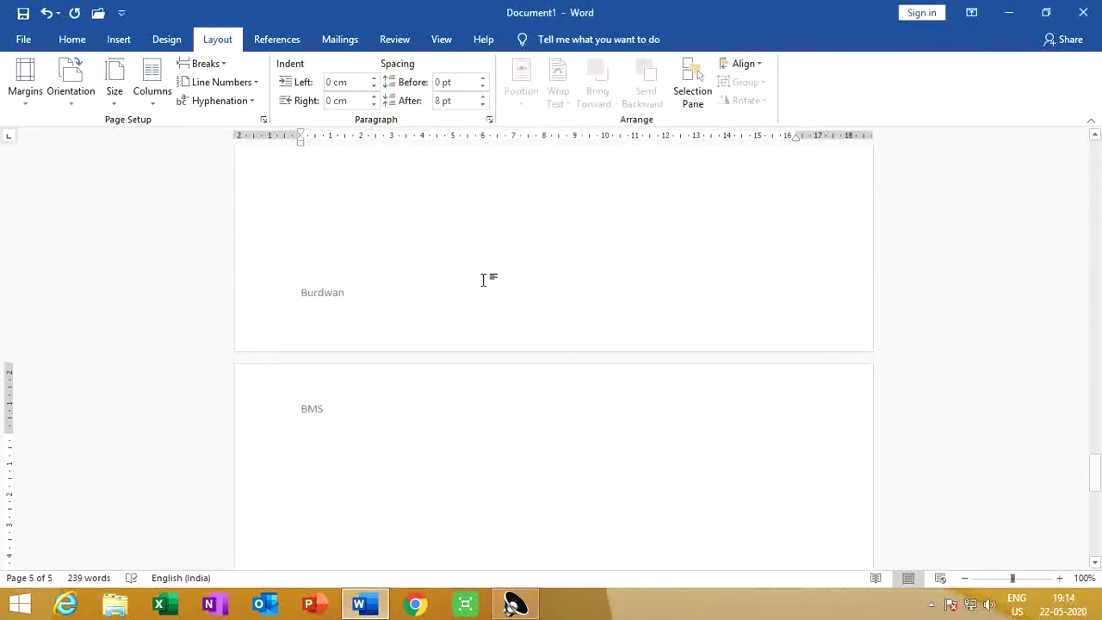
{"action": "scroll", "coordinate": [483, 280], "scroll_direction": "up", "scroll_amount": 3}
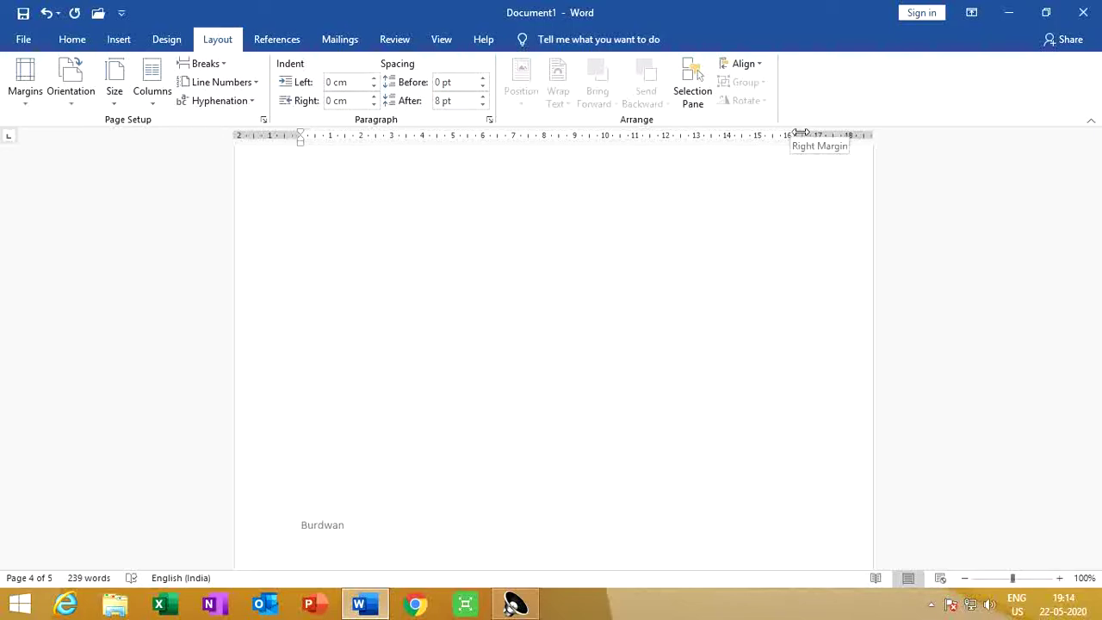
{"action": "left_click_drag", "start_coordinate": [800, 133], "coordinate": [820, 133]}
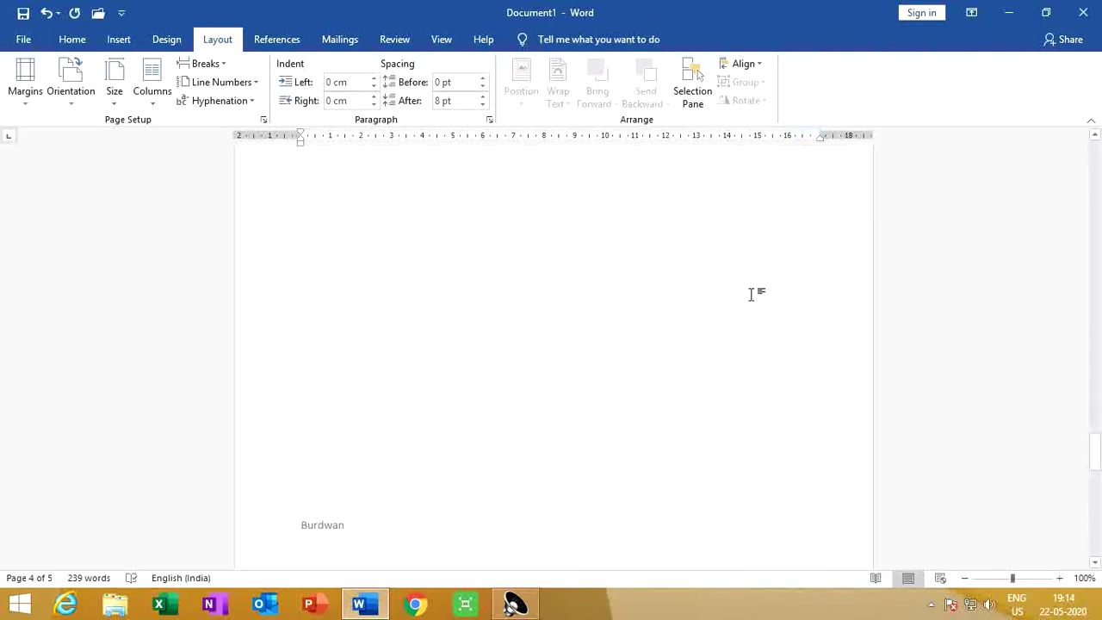
{"action": "scroll", "coordinate": [751, 294], "scroll_direction": "up", "scroll_amount": 3}
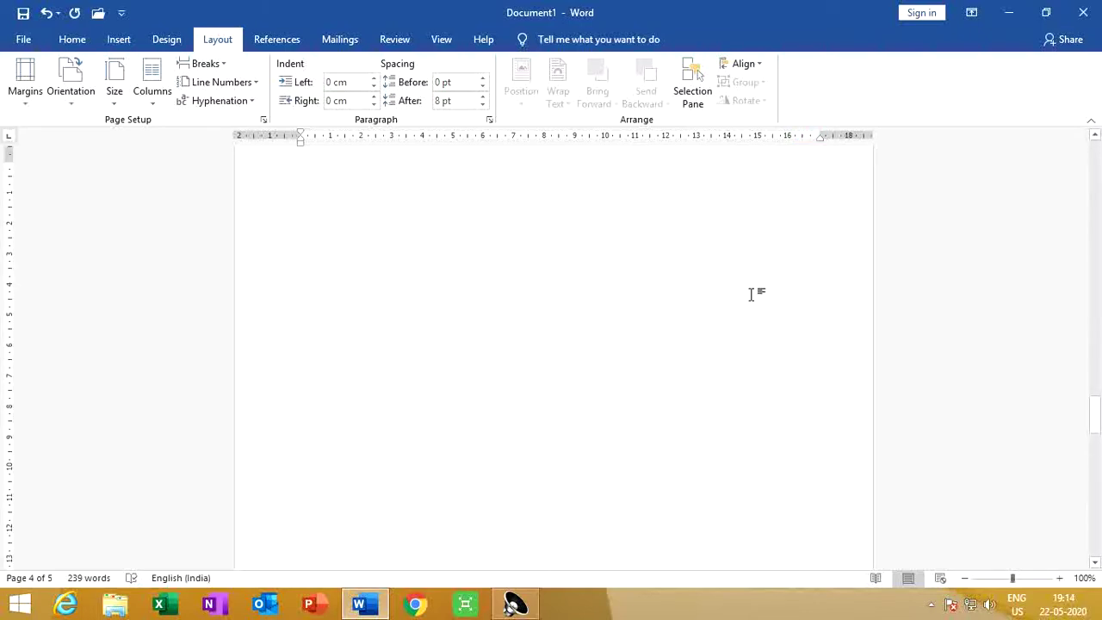
- Increase the empty paragraph's indent by two levels, and decrease it by two levels again
{"action": "scroll", "coordinate": [750, 294], "scroll_direction": "down", "scroll_amount": 3}
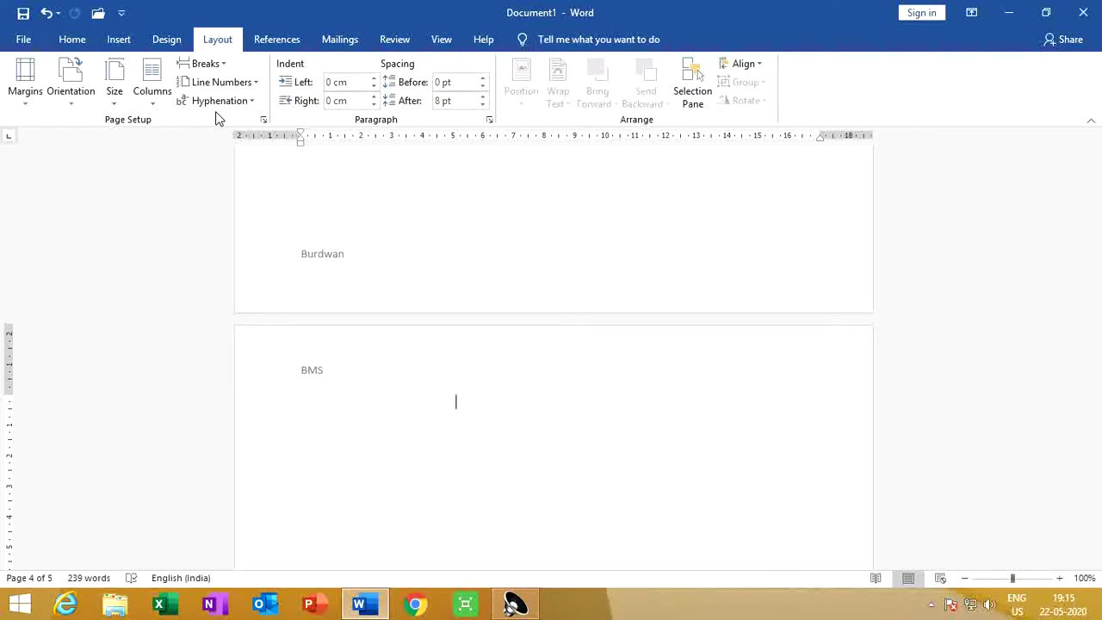
{"action": "scroll", "coordinate": [298, 219], "scroll_direction": "up", "scroll_amount": 10}
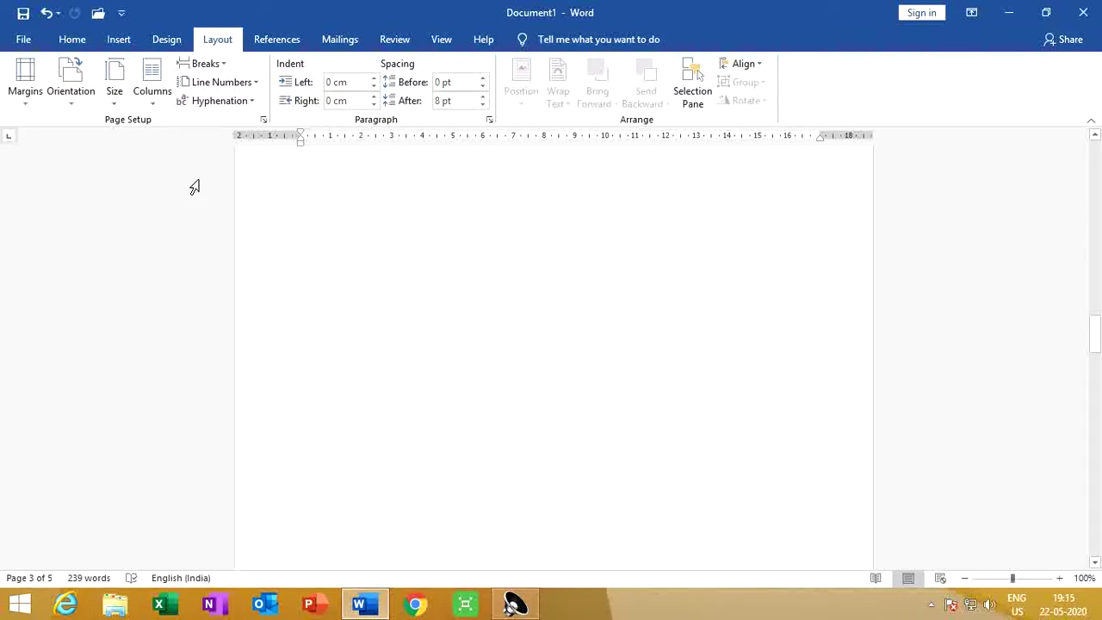
{"action": "left_click", "coordinate": [74, 45]}
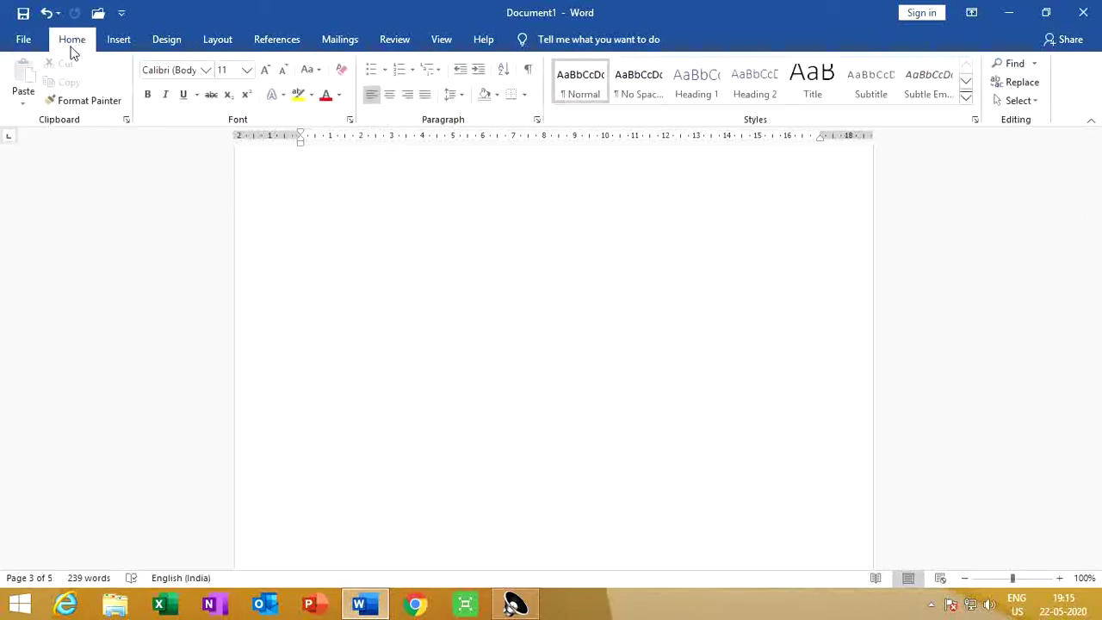
{"action": "left_click", "coordinate": [478, 73]}
{"action": "left_click", "coordinate": [477, 73]}
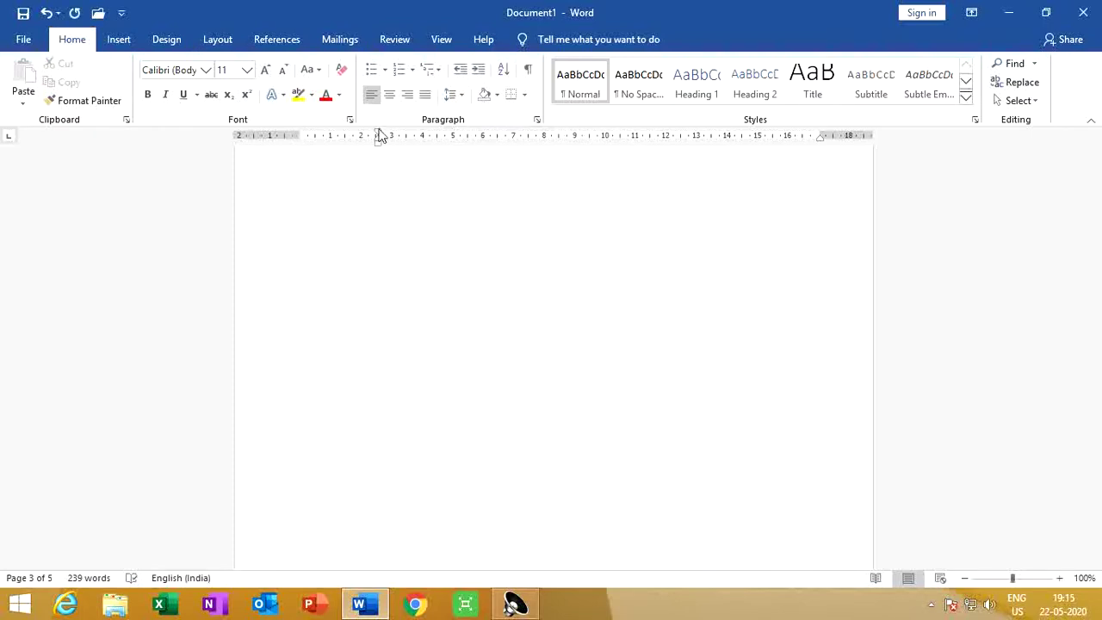
{"action": "left_click", "coordinate": [460, 72]}
{"action": "left_click", "coordinate": [459, 71]}
- Open the print settings for the document and review the list of available printers
{"action": "left_click", "coordinate": [24, 41]}
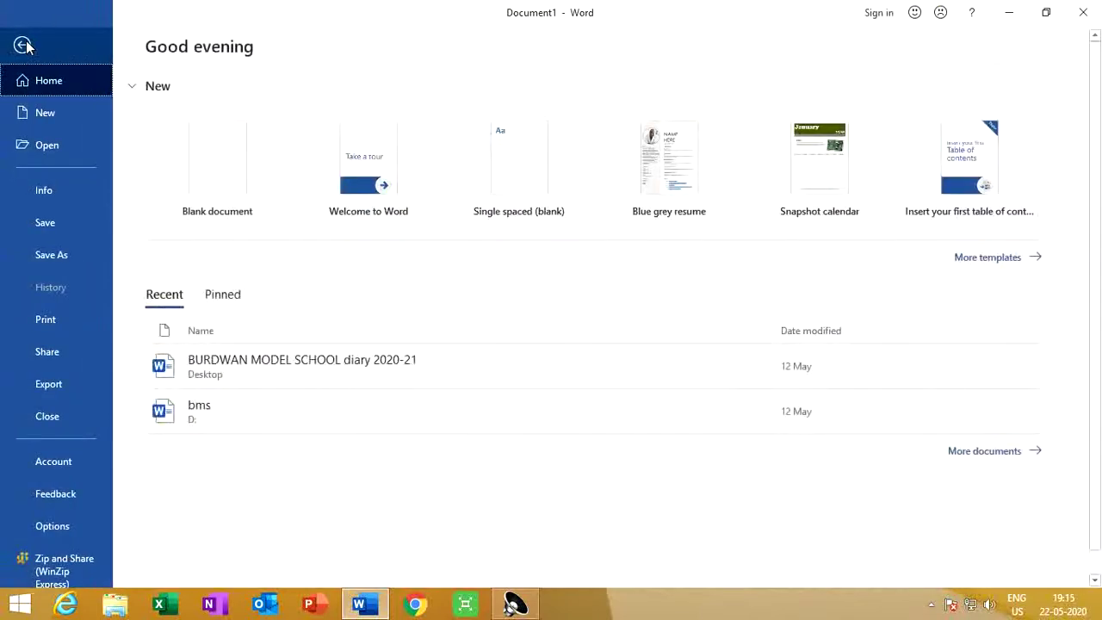
{"action": "left_click", "coordinate": [66, 319]}
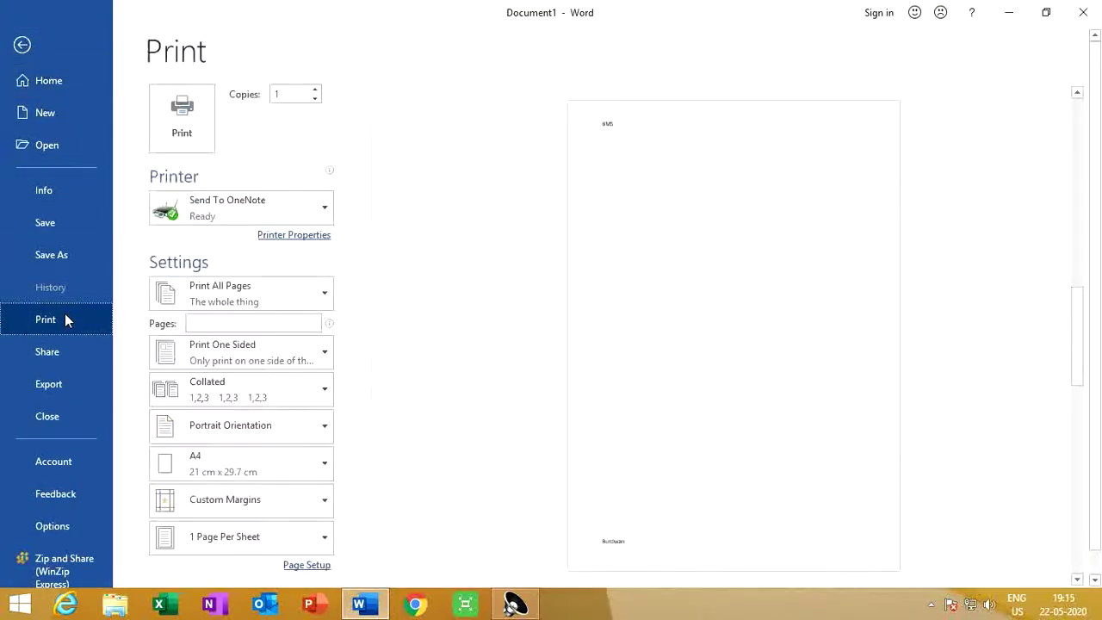
{"action": "left_click", "coordinate": [222, 206]}
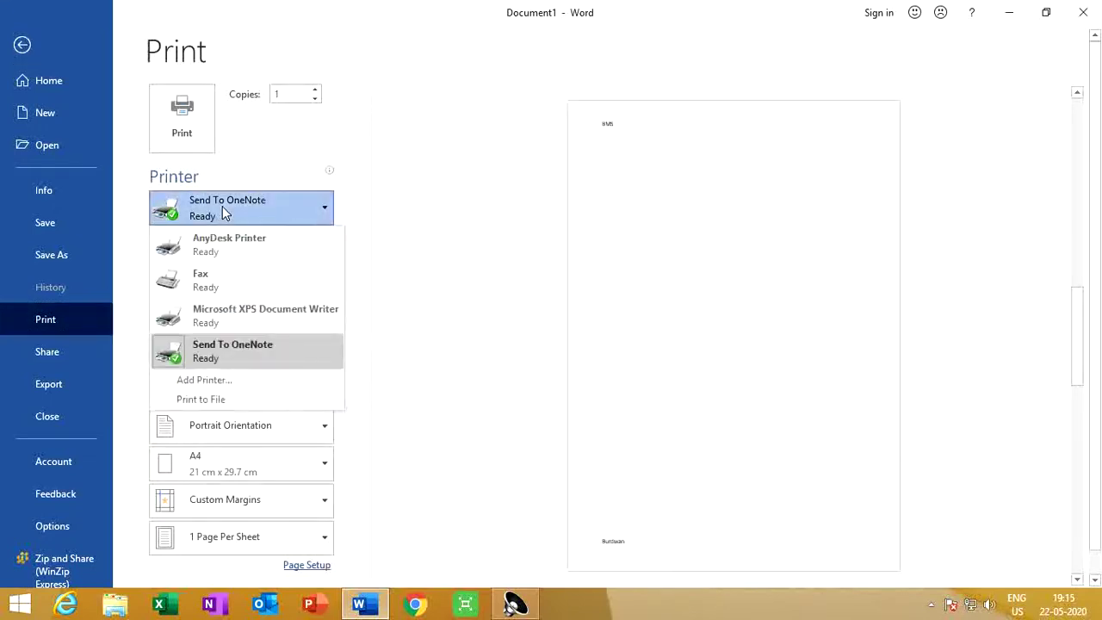
{"action": "left_click", "coordinate": [222, 206]}
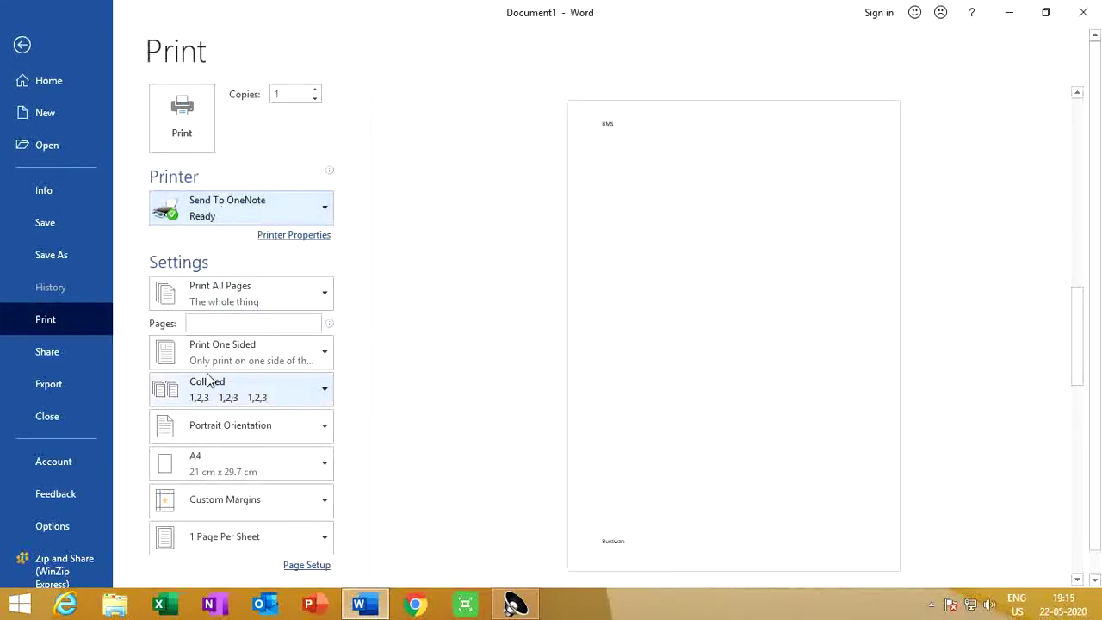
{"action": "left_click", "coordinate": [203, 321]}
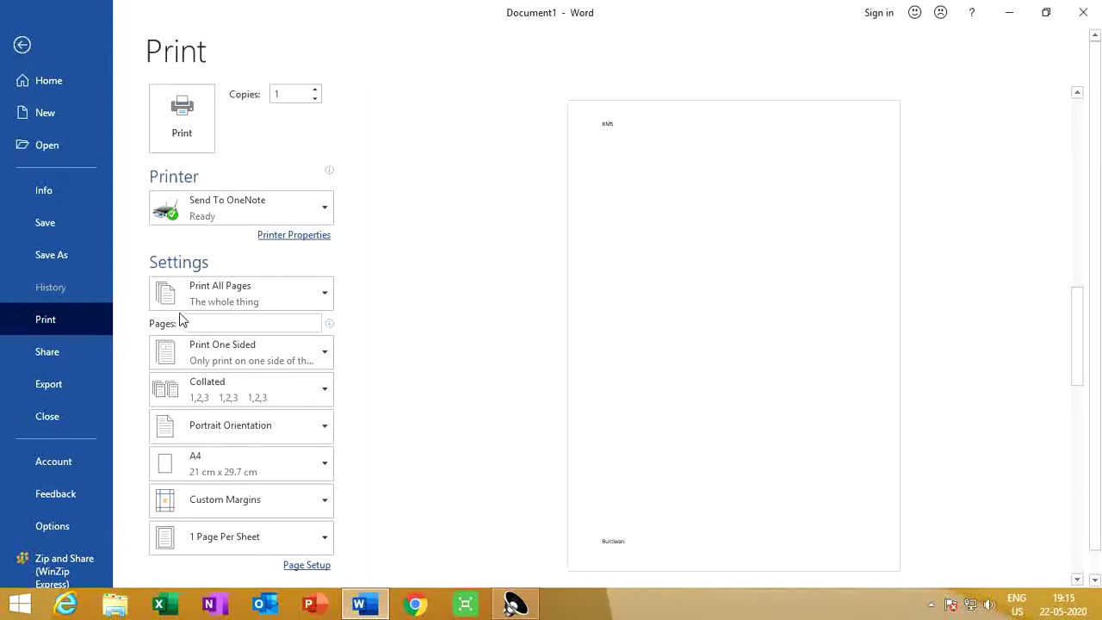
- Set the print range to Print Current Page and review the available paper sizes
{"action": "left_click", "coordinate": [249, 302]}
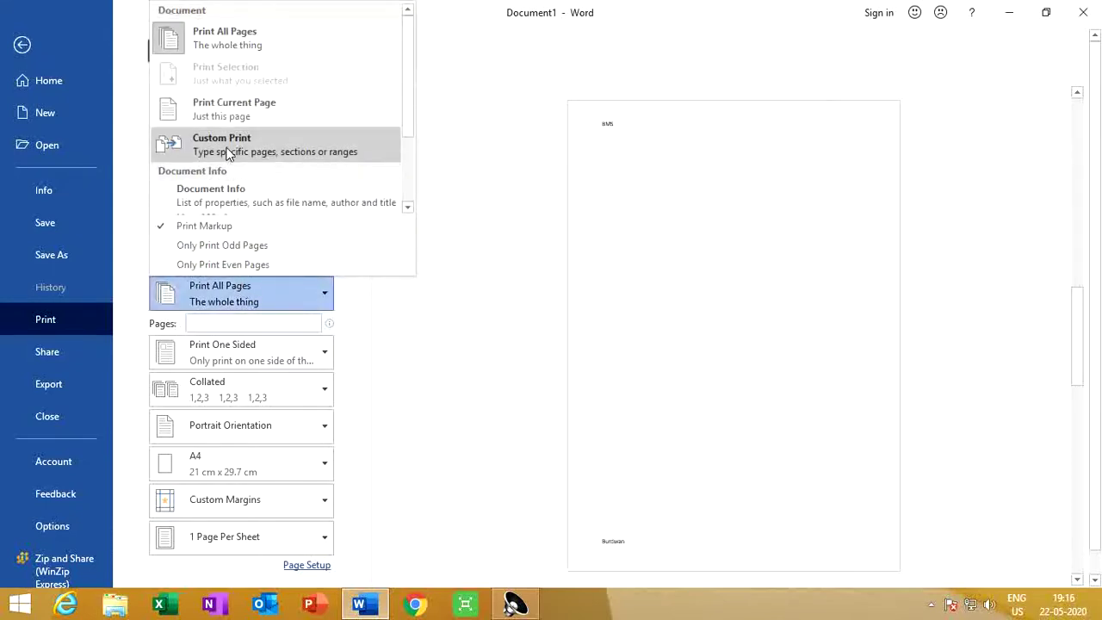
{"action": "left_click", "coordinate": [226, 115]}
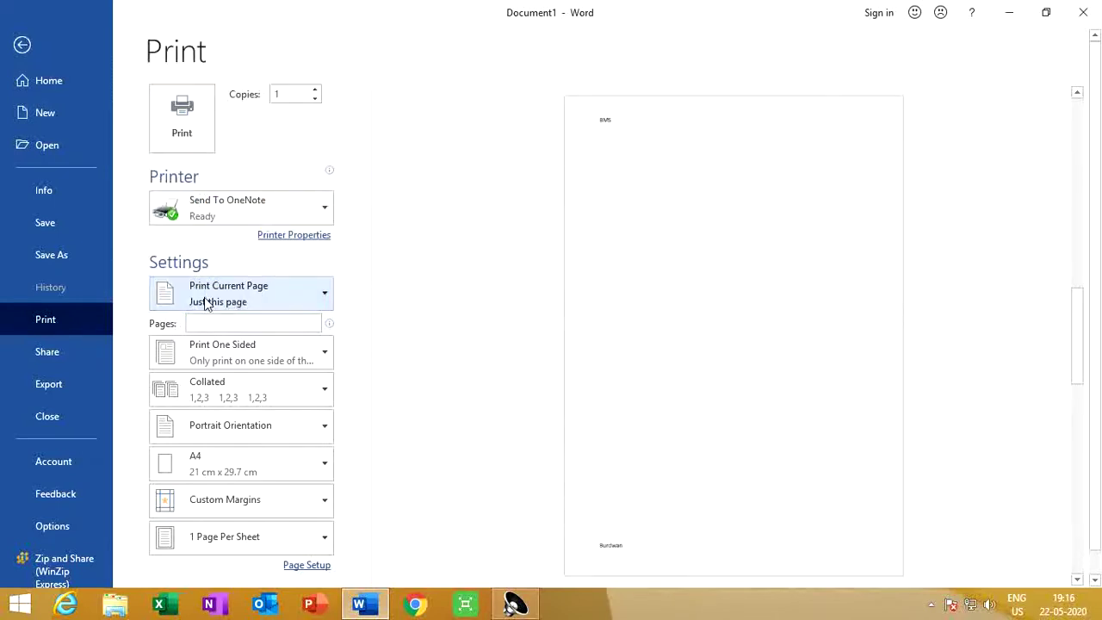
{"action": "left_click", "coordinate": [222, 465]}
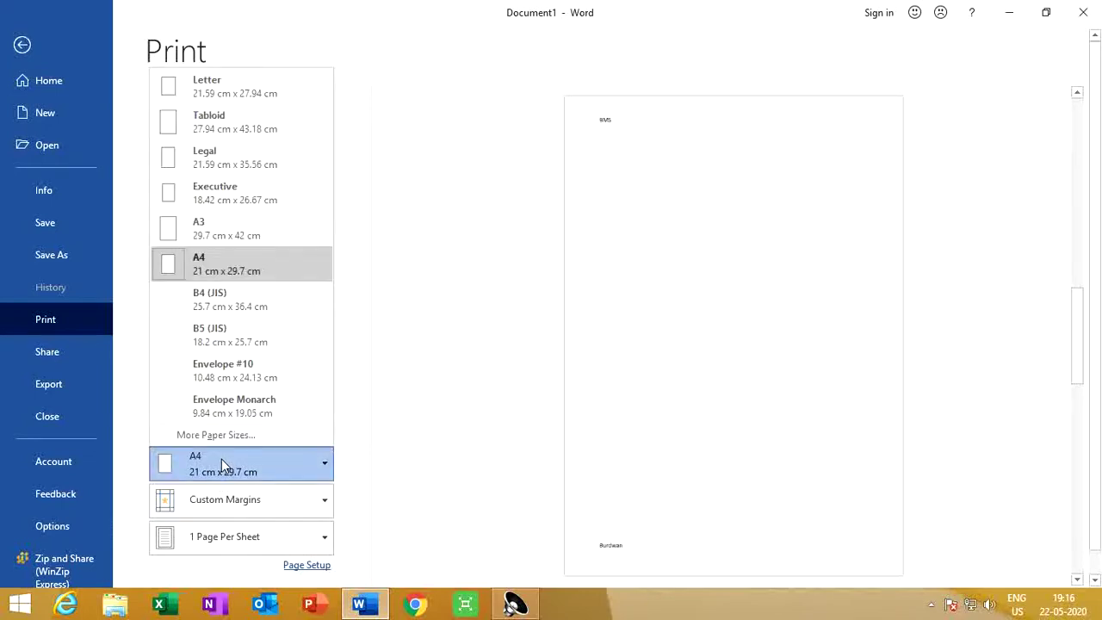
{"action": "left_click", "coordinate": [222, 463]}
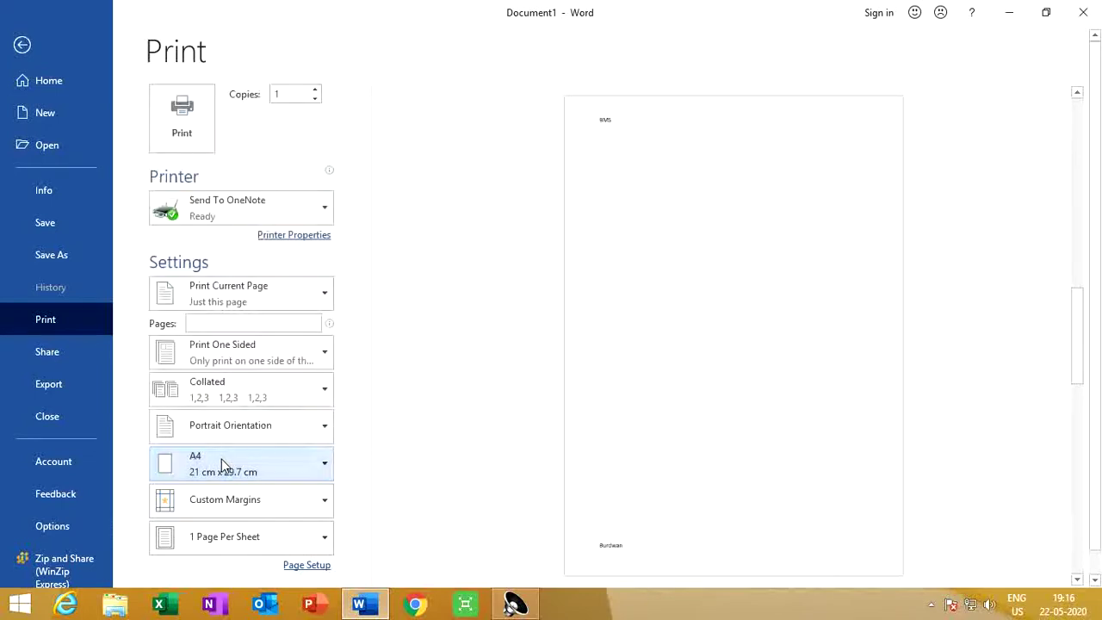
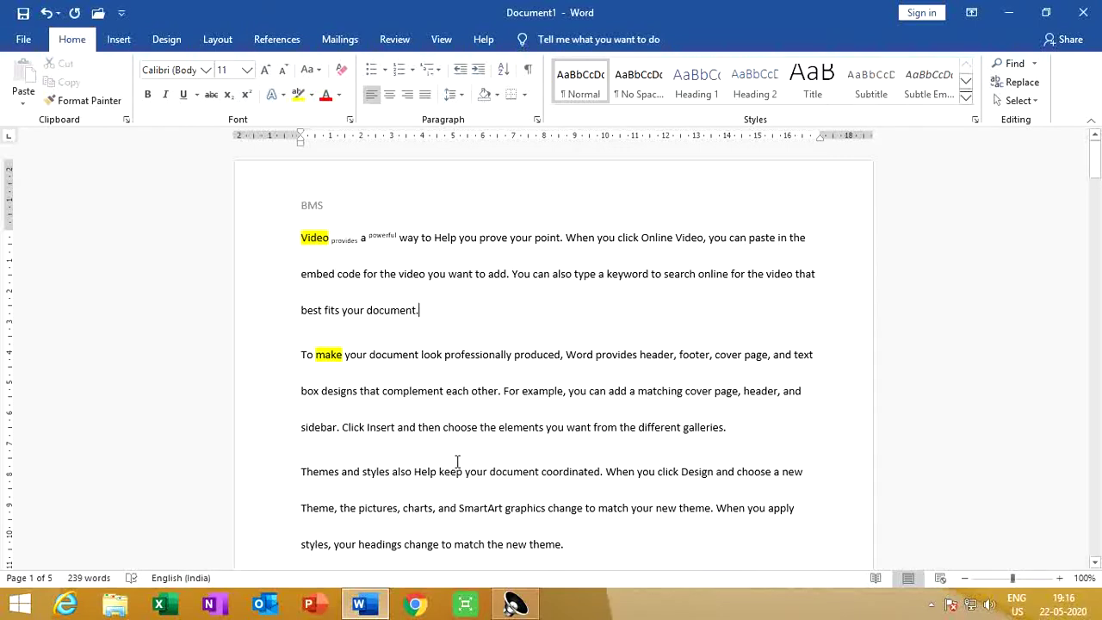
- Set the first paragraph's spacing after to 0 pt and its line spacing to Single
{"action": "right_click", "coordinate": [498, 304]}
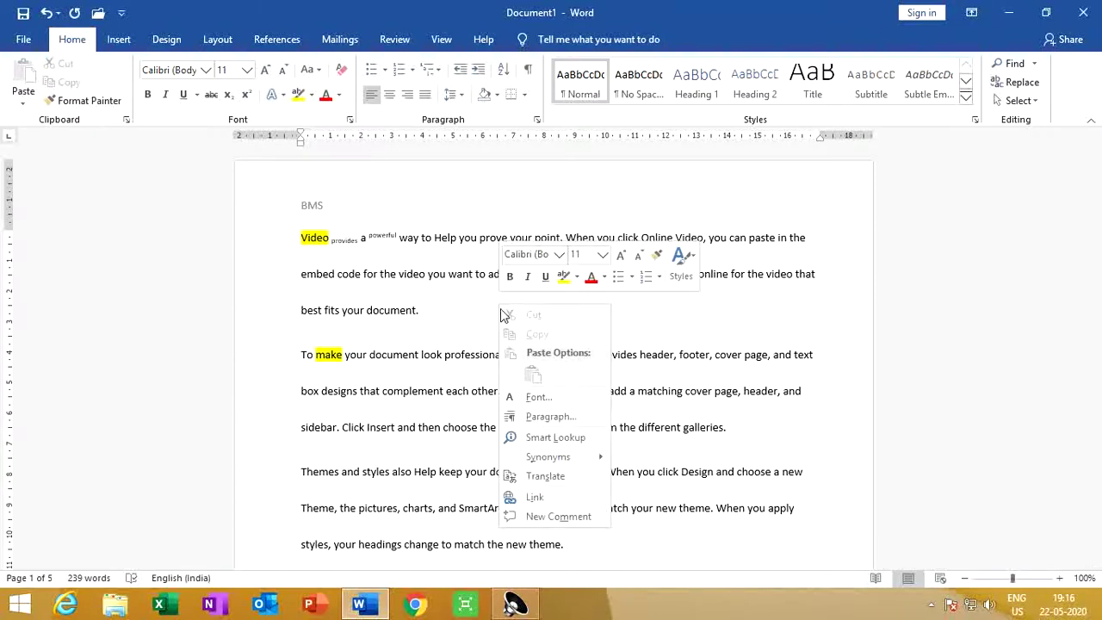
{"action": "left_click", "coordinate": [542, 420]}
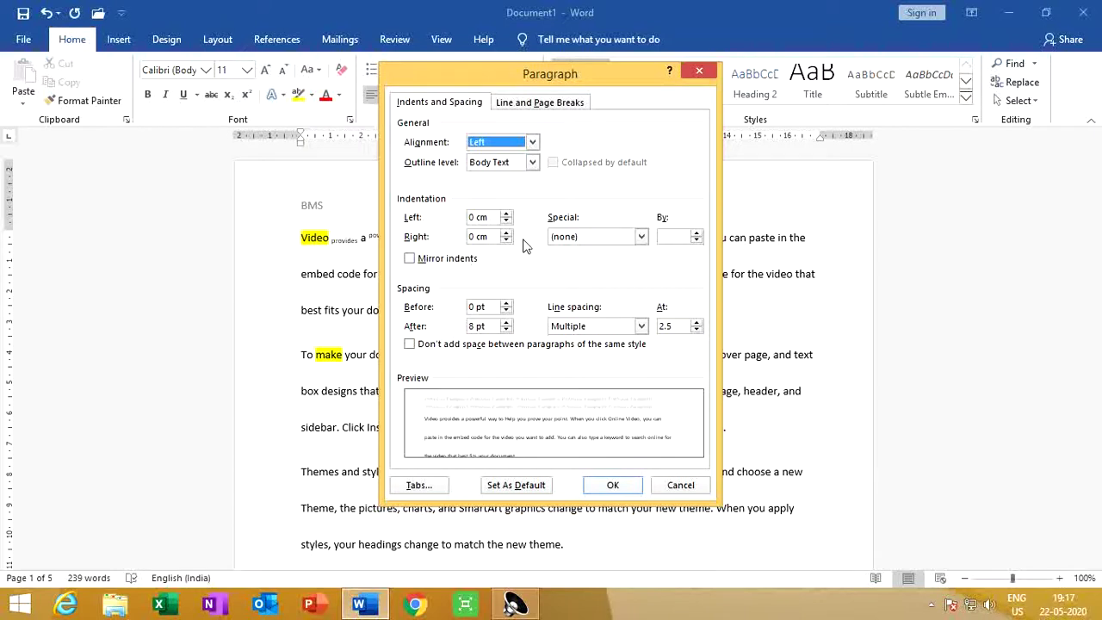
{"action": "left_click", "coordinate": [507, 330]}
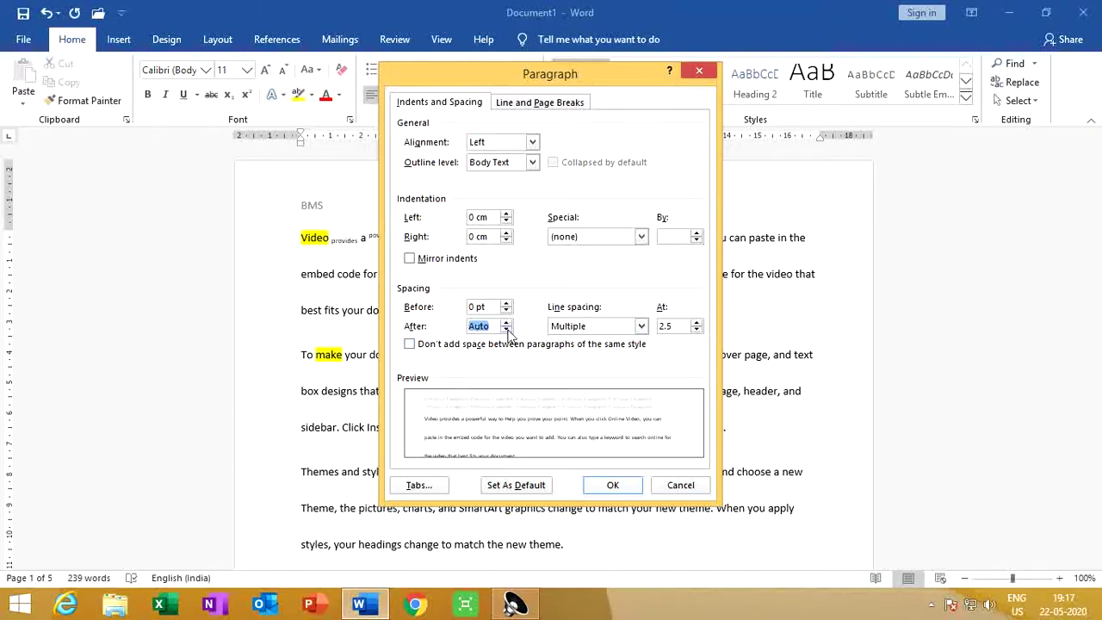
{"action": "left_click", "coordinate": [507, 331]}
{"action": "left_click", "coordinate": [641, 326]}
{"action": "left_click", "coordinate": [574, 341]}
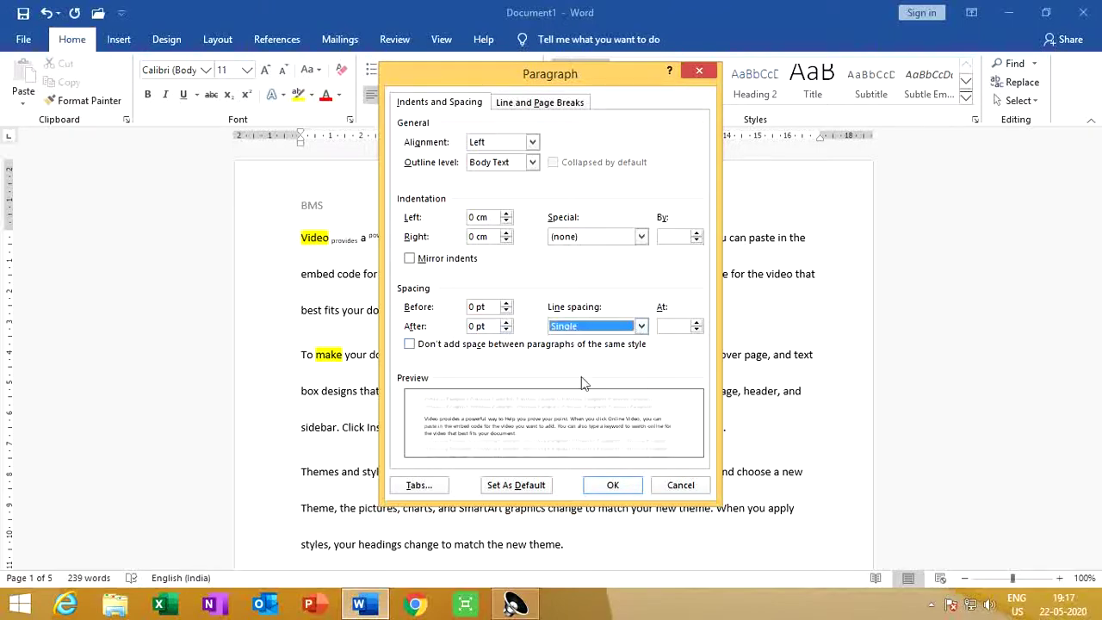
{"action": "left_click", "coordinate": [612, 484]}
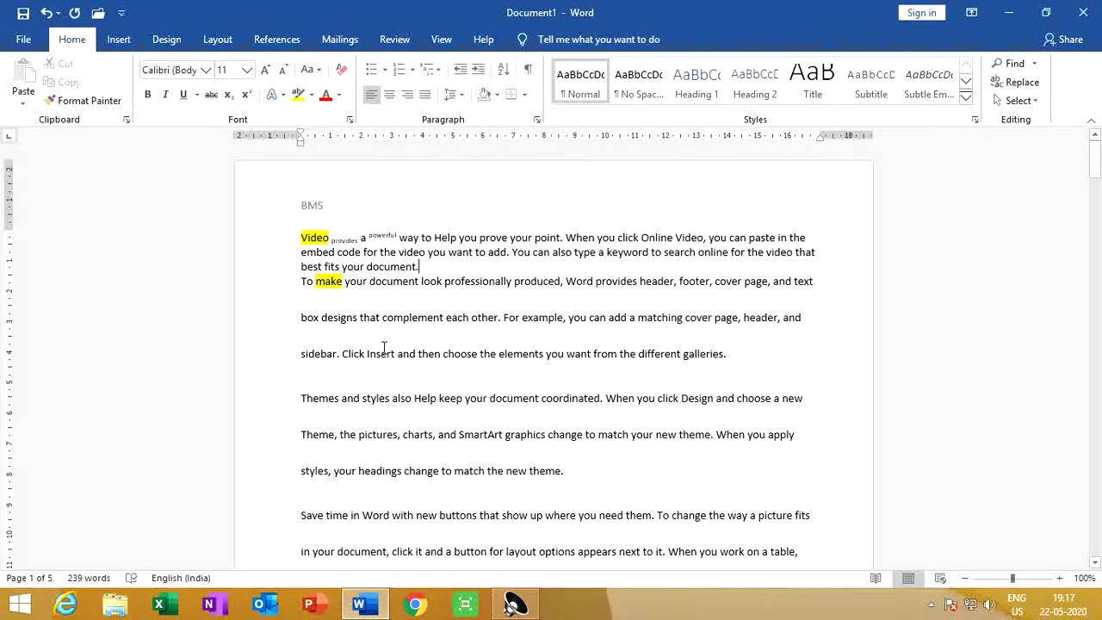